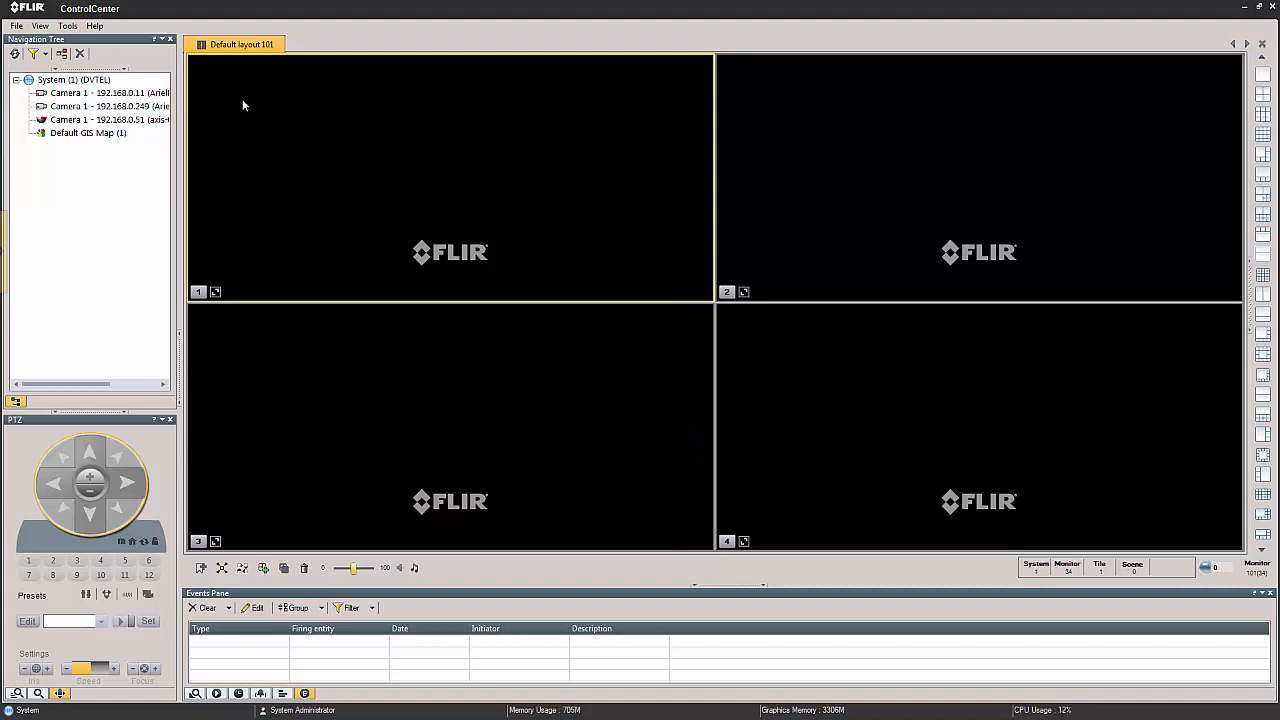
Display Camera 1 - 192.168.0.11 in tiles 1 and 2 of Default layout 101, and remove that layout.
left_click_drag(107, 93, 410, 128)
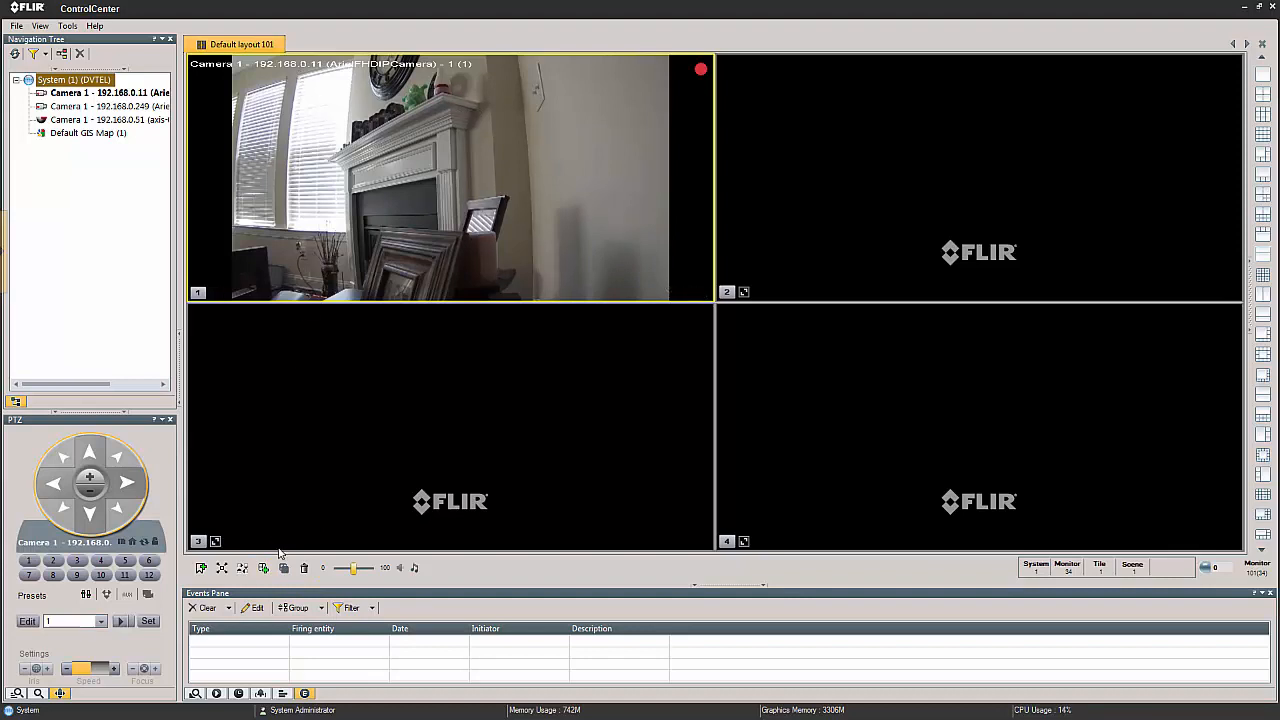
left_click_drag(541, 199, 864, 234)
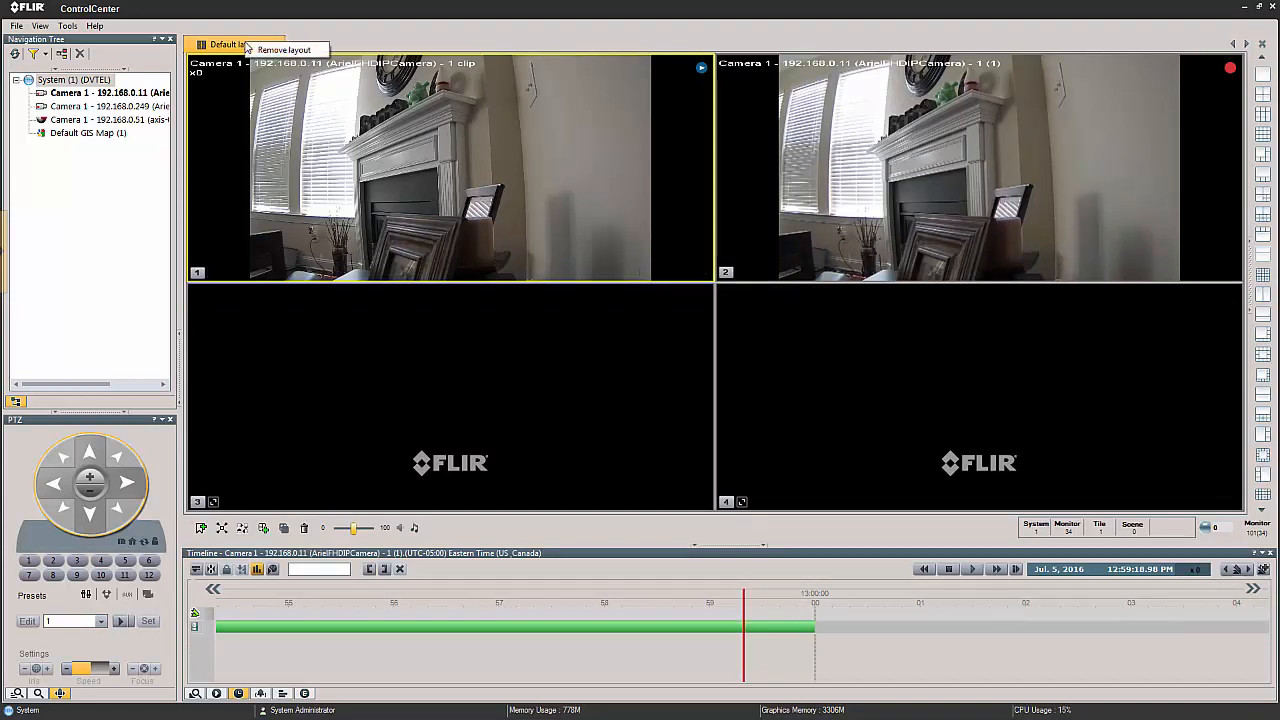
left_click(248, 46)
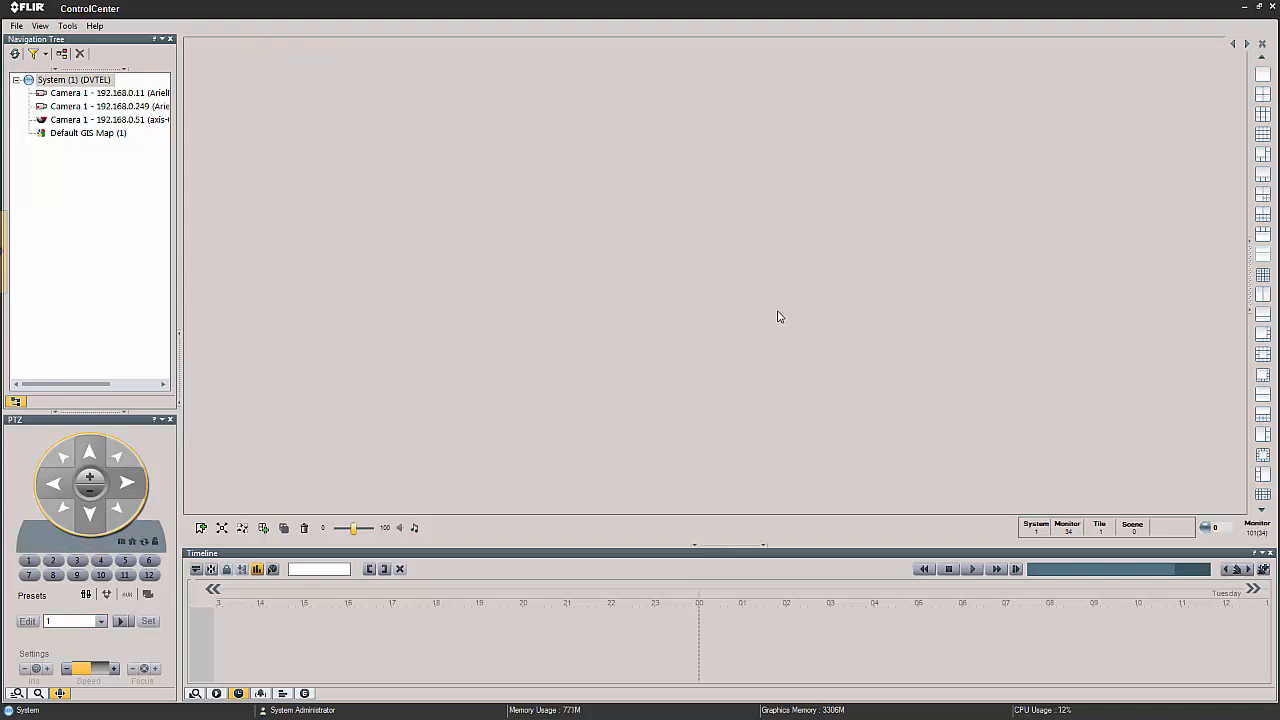
Reopen Default layout 101 in the empty workspace.
left_click(1263, 94)
left_click(40, 27)
mouse_move(90, 42)
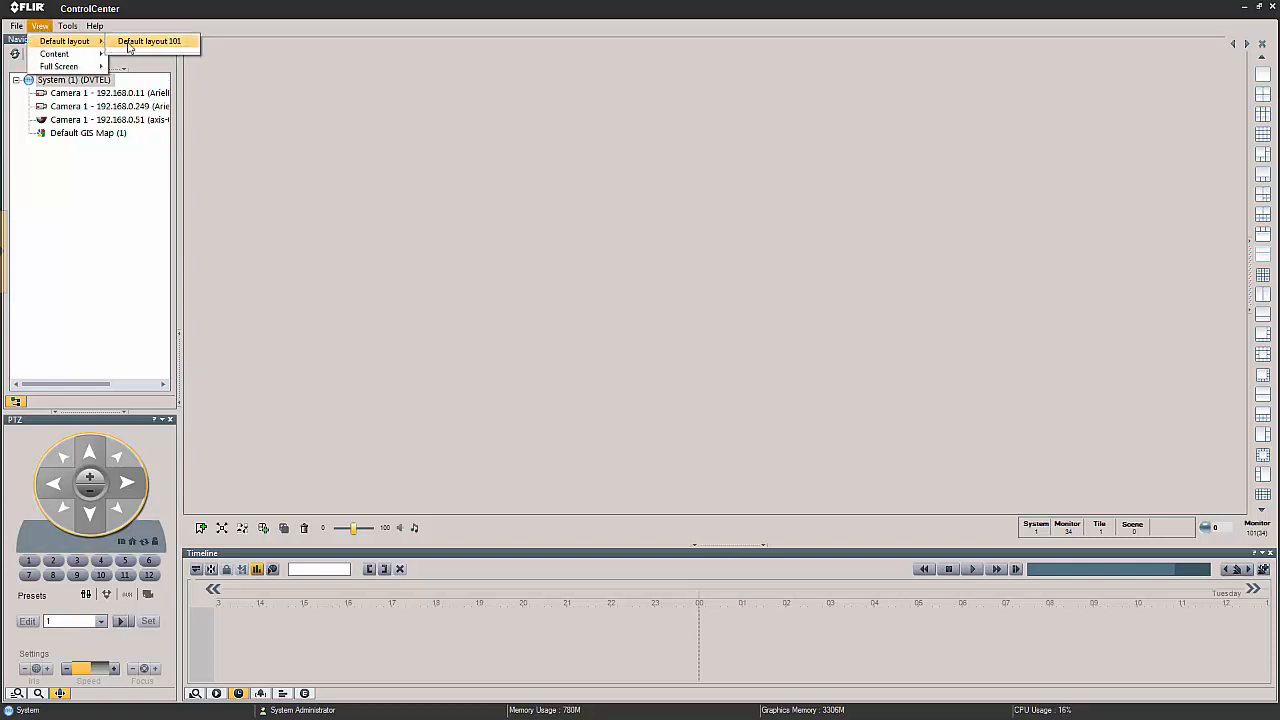
left_click(130, 44)
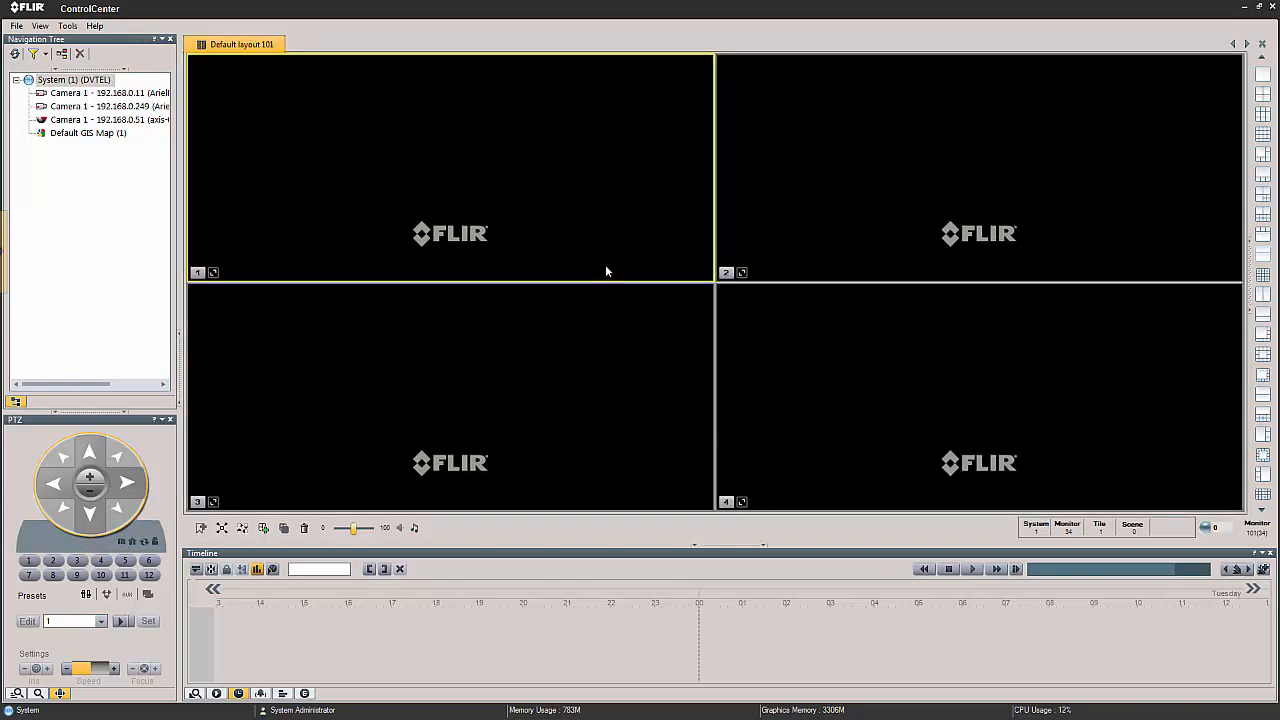
Add a new layout named "Trainig Layout" and save it.
left_click(264, 528)
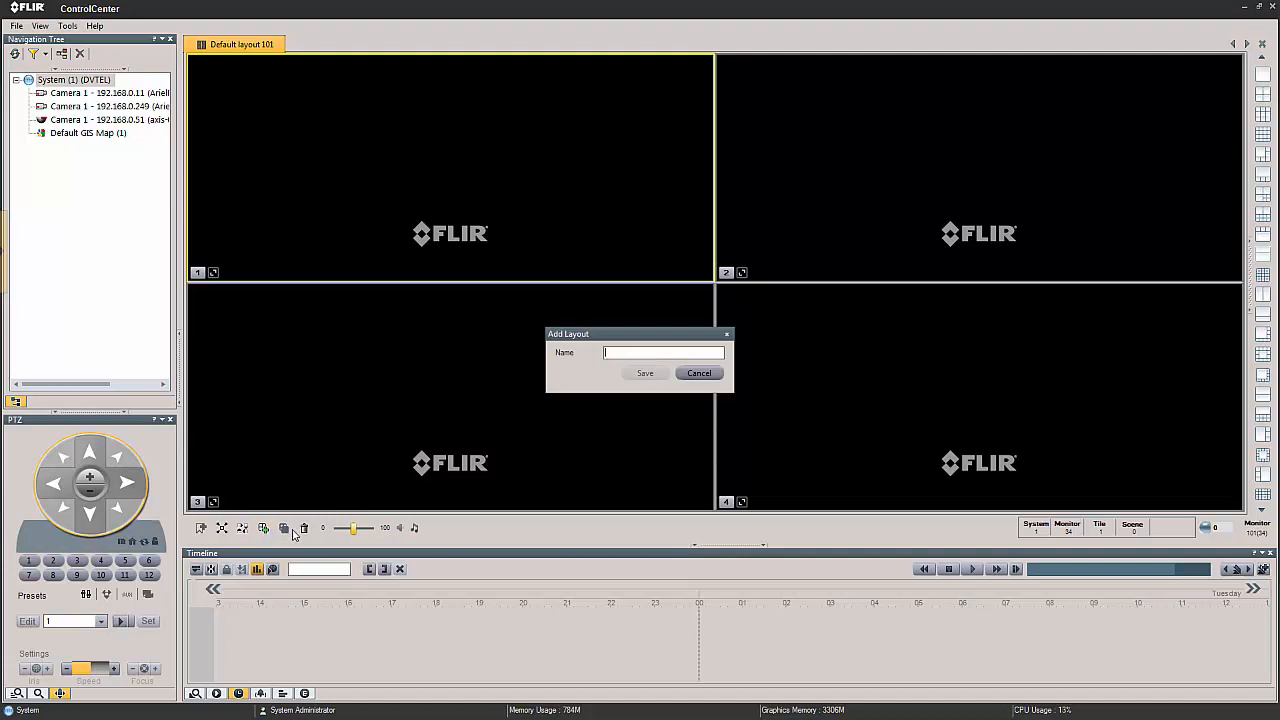
type("Traing Layout")
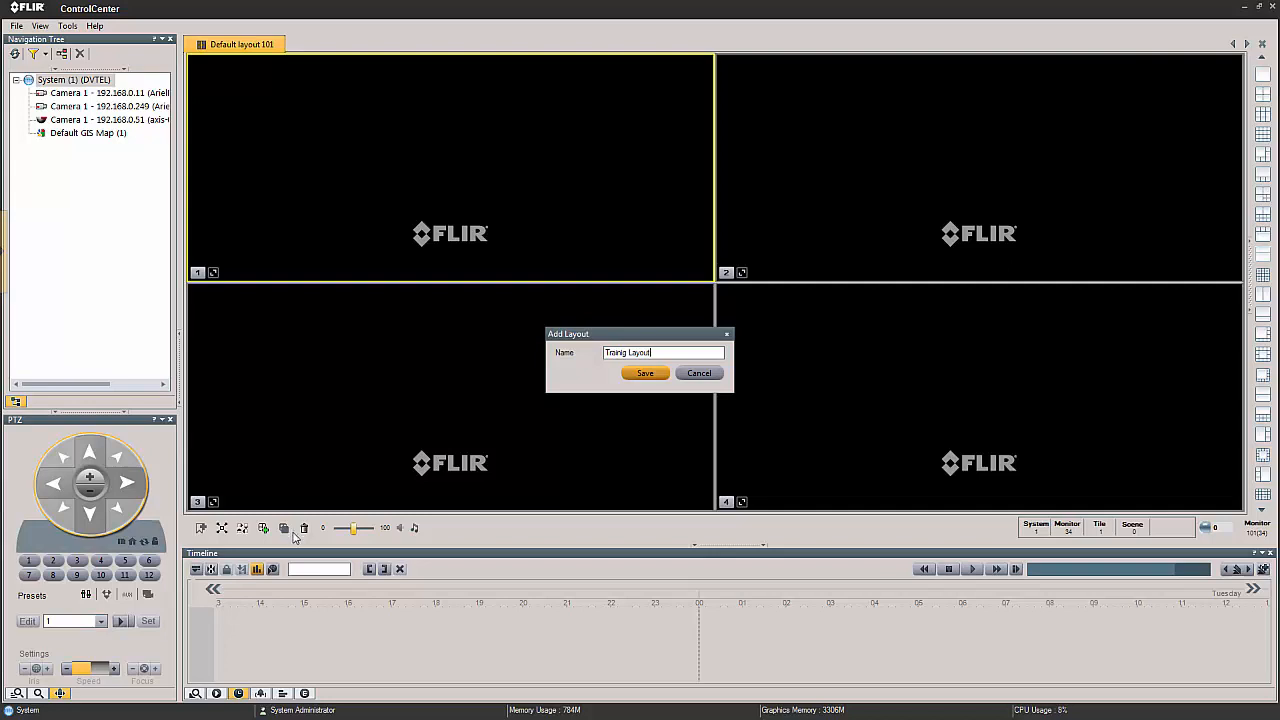
left_click(644, 374)
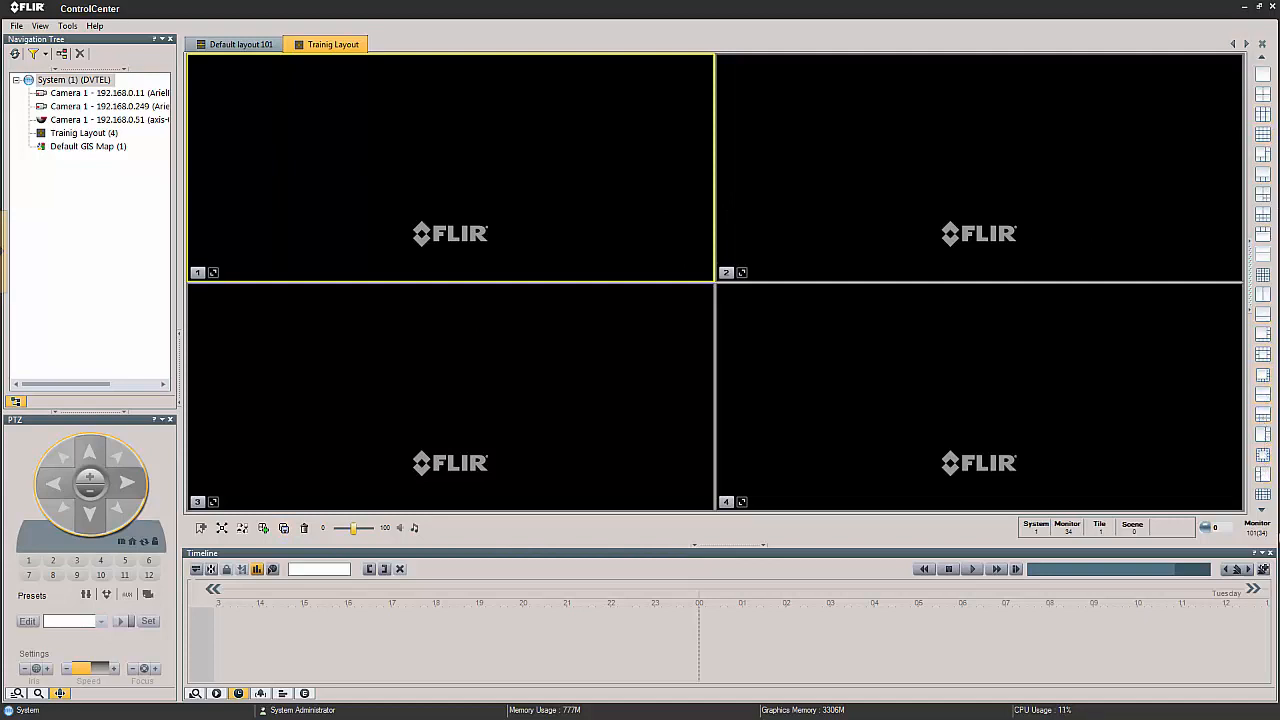
Apply the six-tile pattern with one large tile to the new layout and display Camera 1 - 192.168.0.11 in tile 1.
left_click(1262, 512)
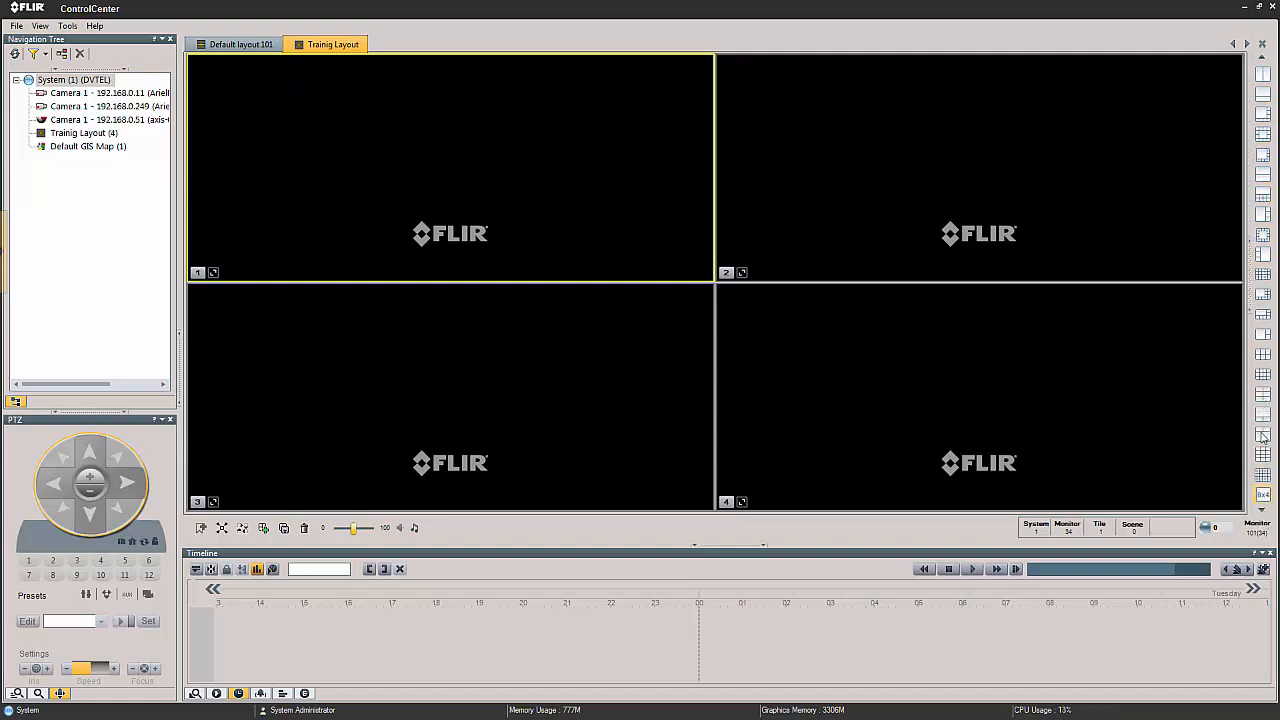
left_click(1262, 62)
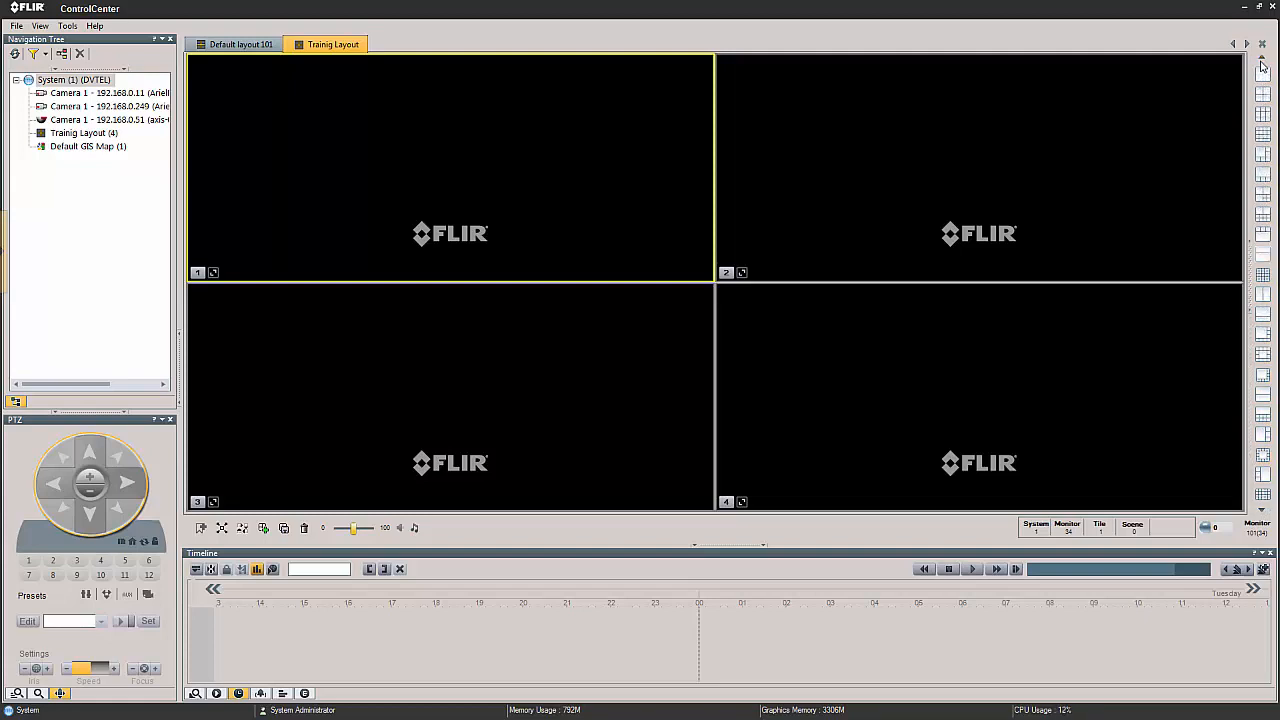
left_click(1262, 156)
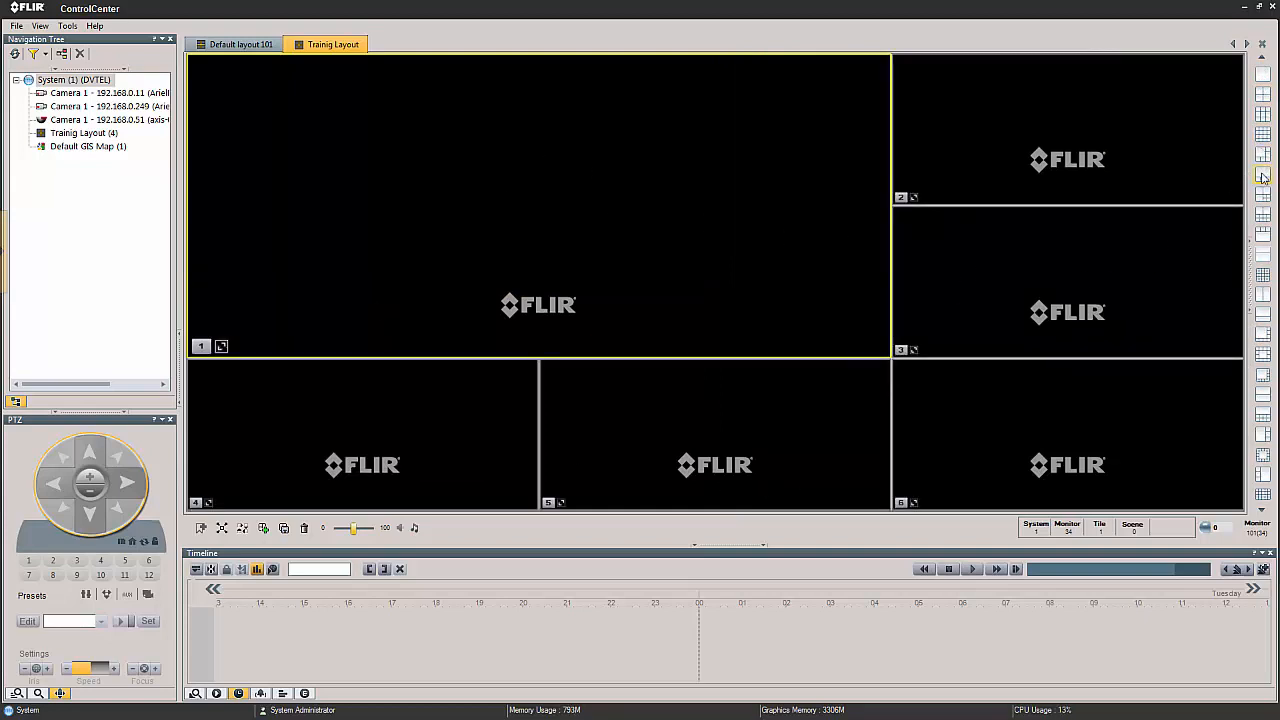
left_click_drag(80, 82, 348, 141)
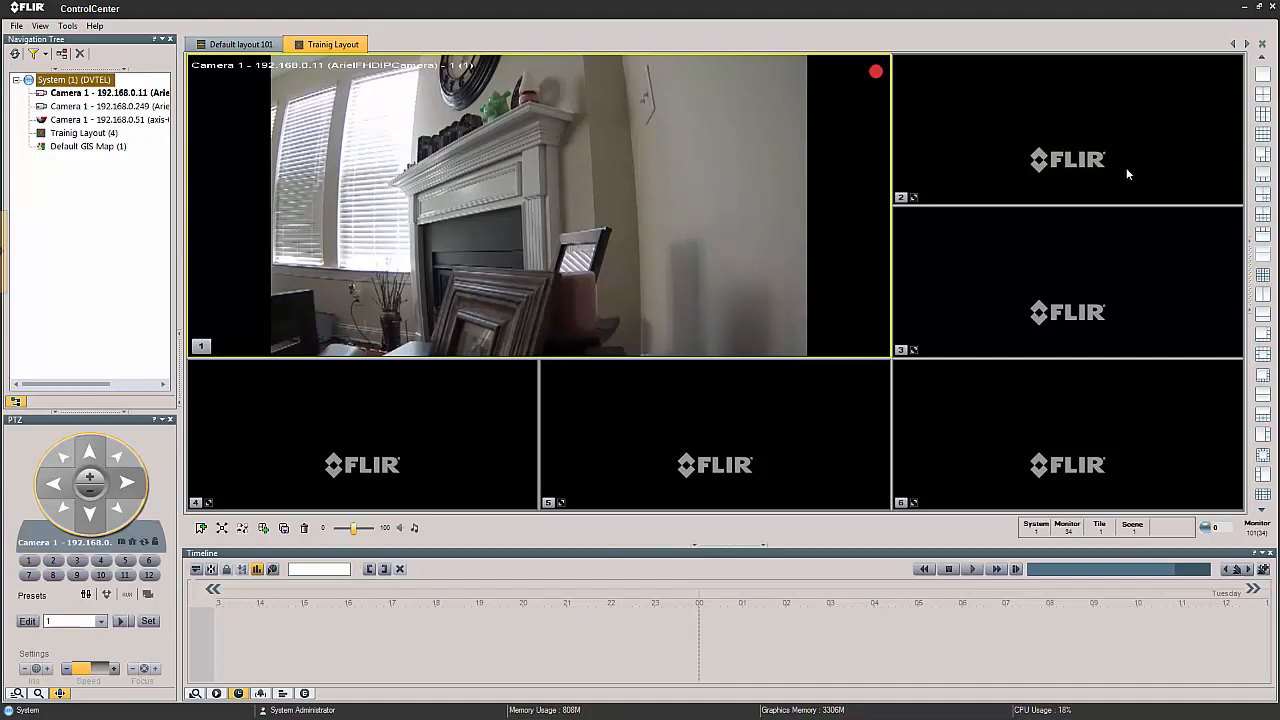
Lock tiles 6, 3 and 2, and display camera 192.168.0.51 in tile 4 and camera 192.168.0.249 in tile 5.
left_click(908, 506)
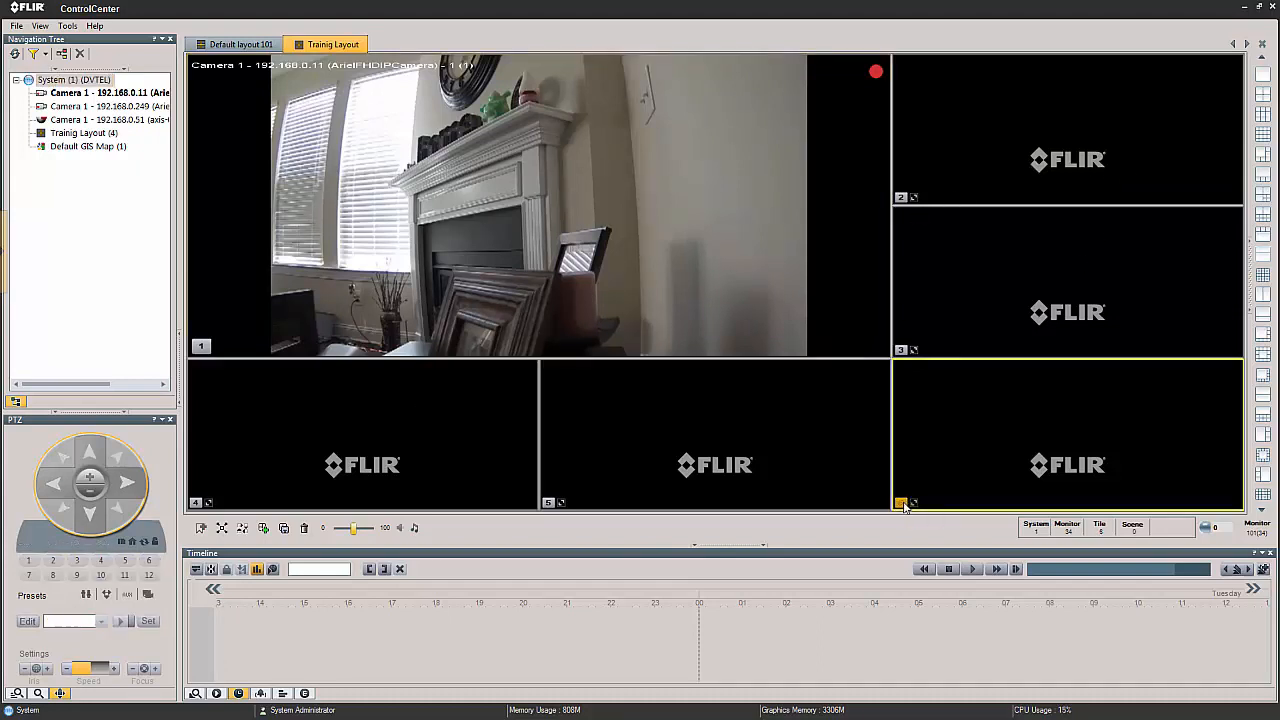
left_click(907, 352)
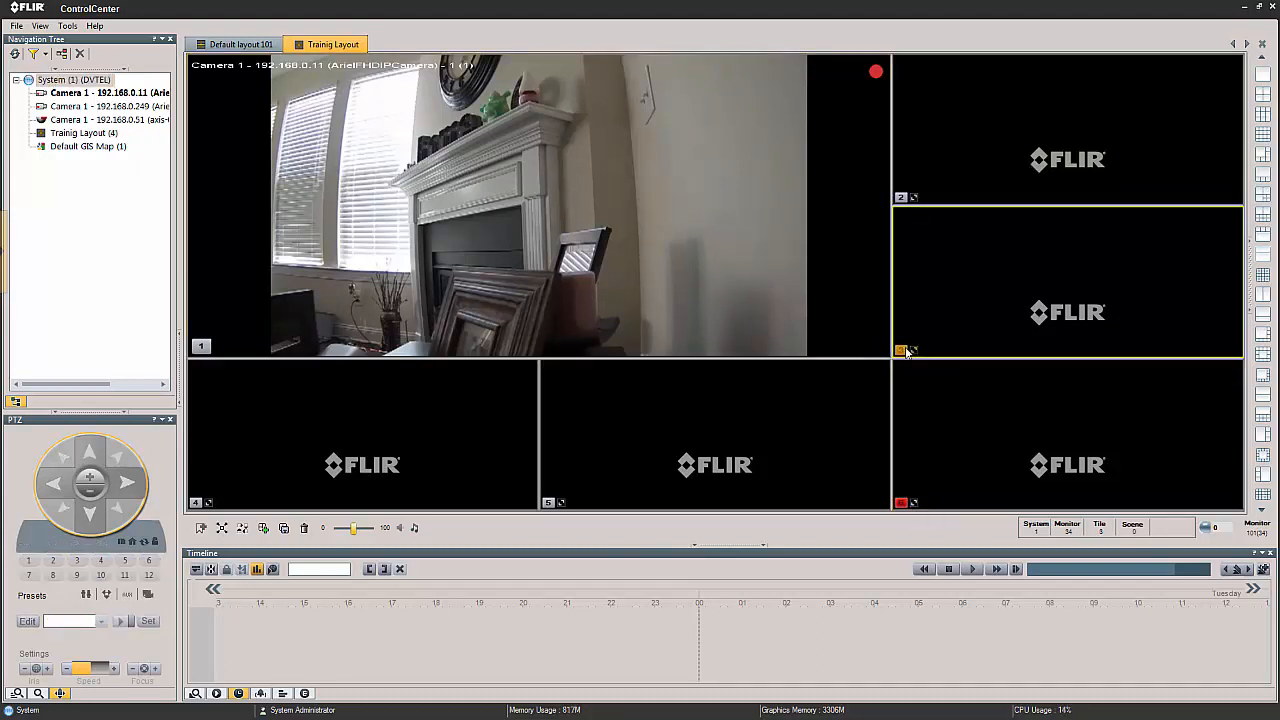
left_click(900, 200)
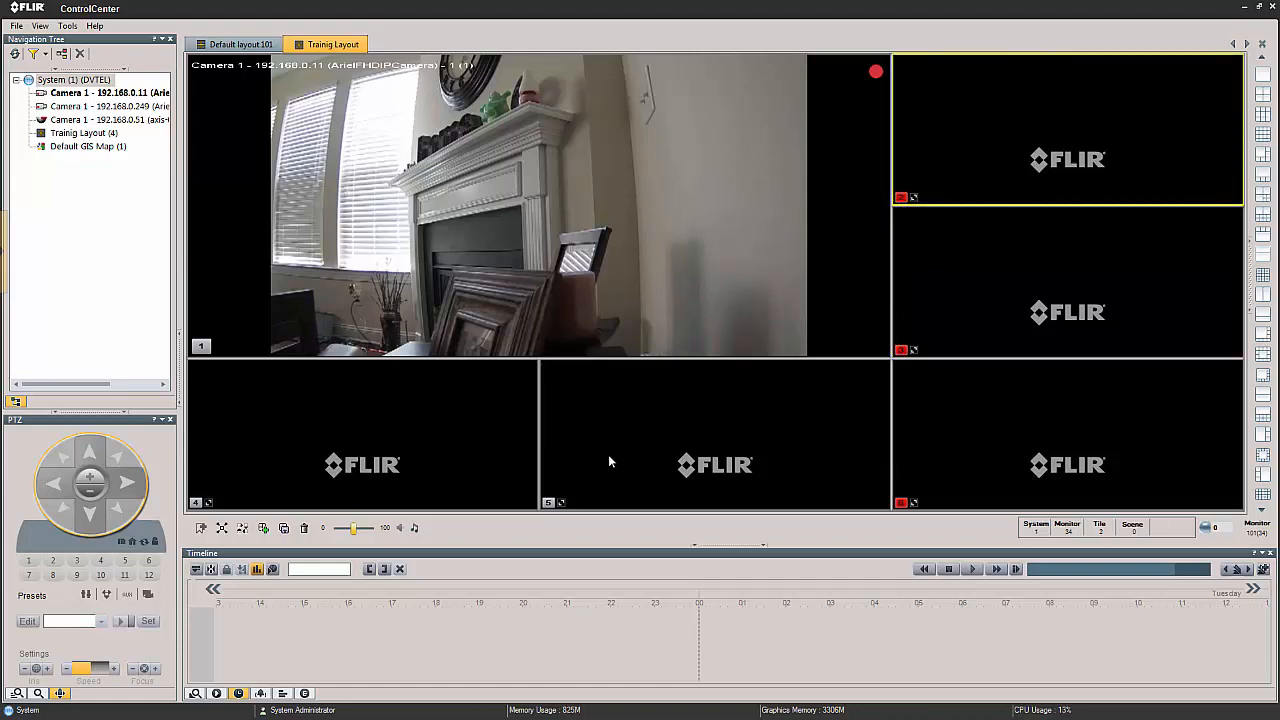
left_click_drag(90, 119, 293, 485)
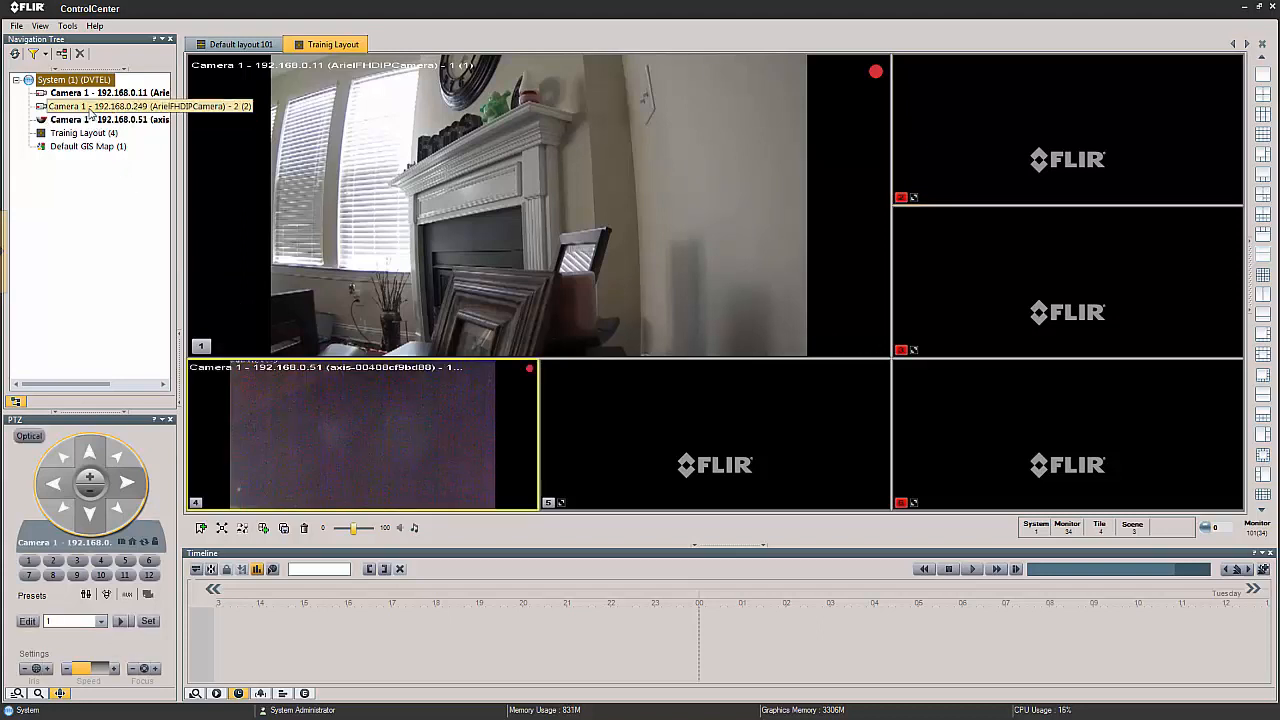
left_click_drag(90, 112, 694, 443)
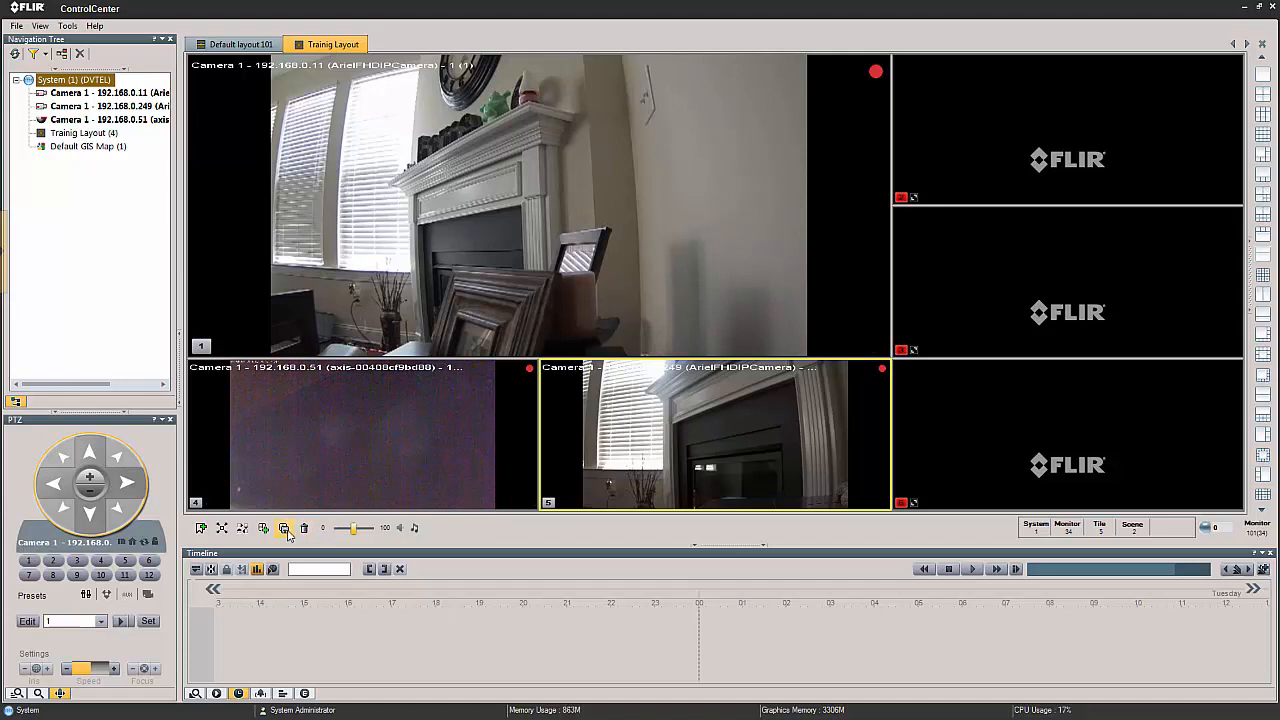
Digitally zoom tile 1 in on the picture frames beside the fireplace and save the changes to Trainig Layout.
left_click(646, 243)
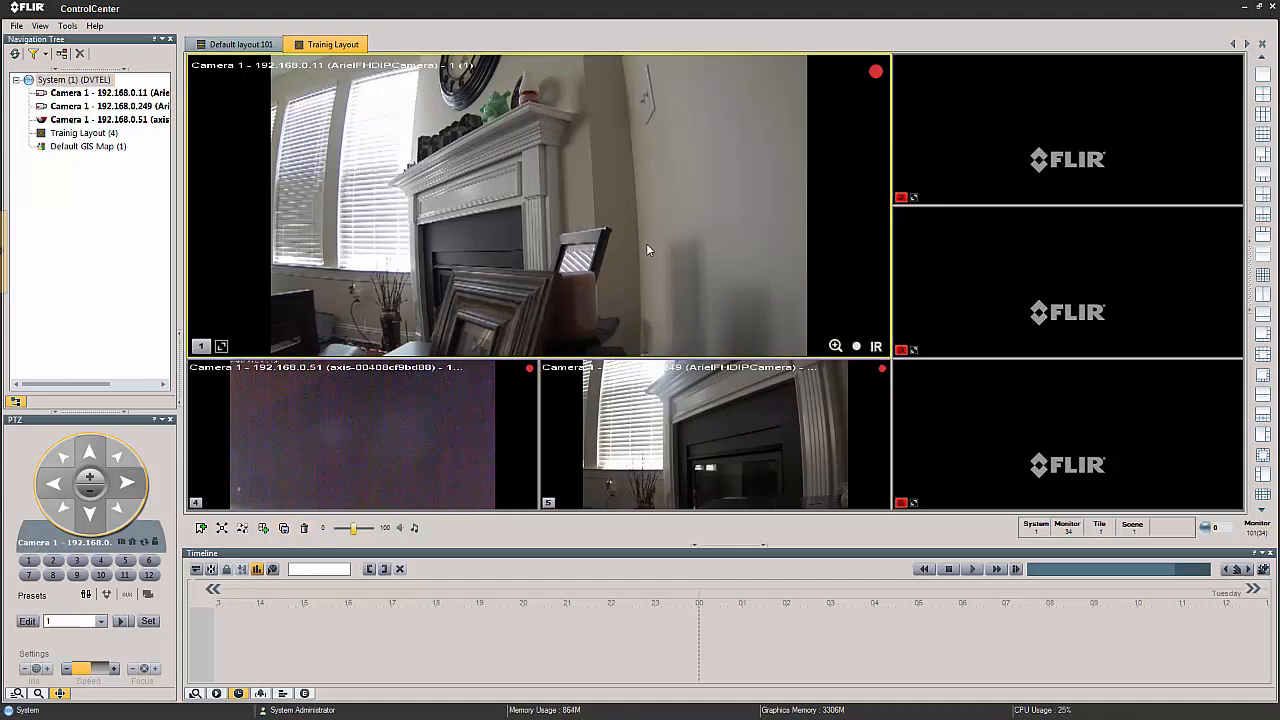
left_click(835, 345)
left_click_drag(495, 184, 670, 326)
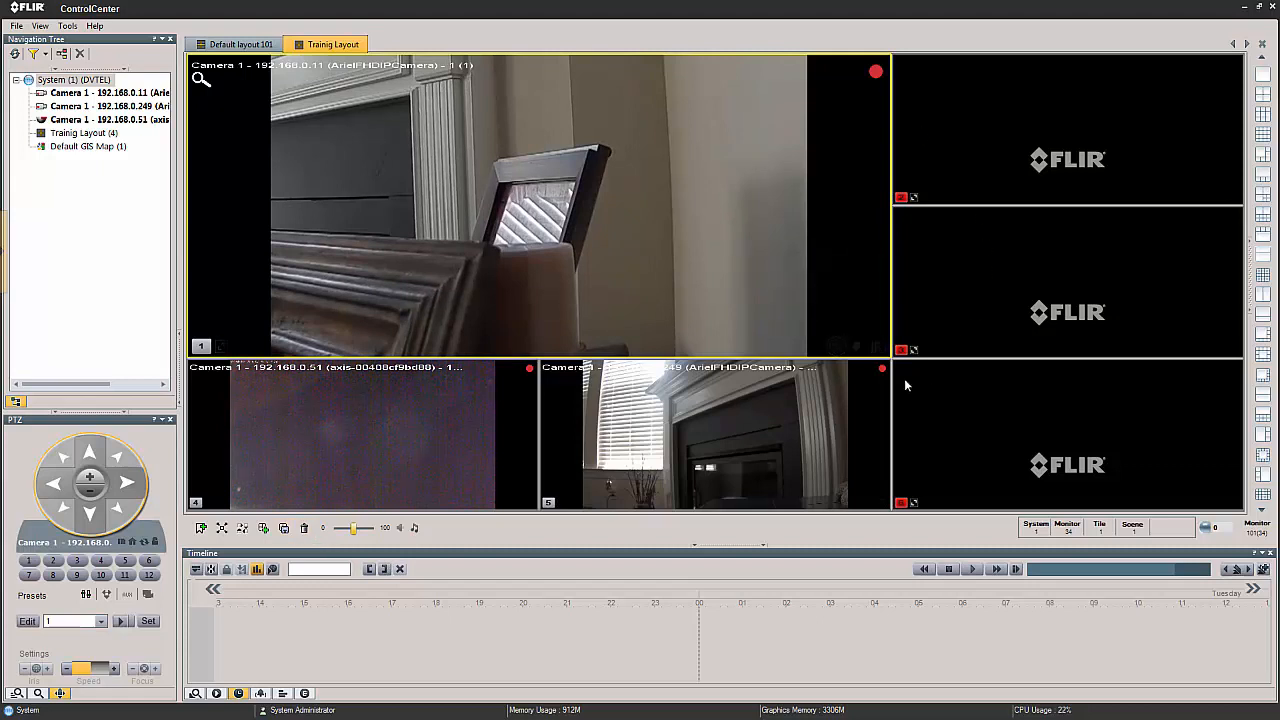
left_click(284, 530)
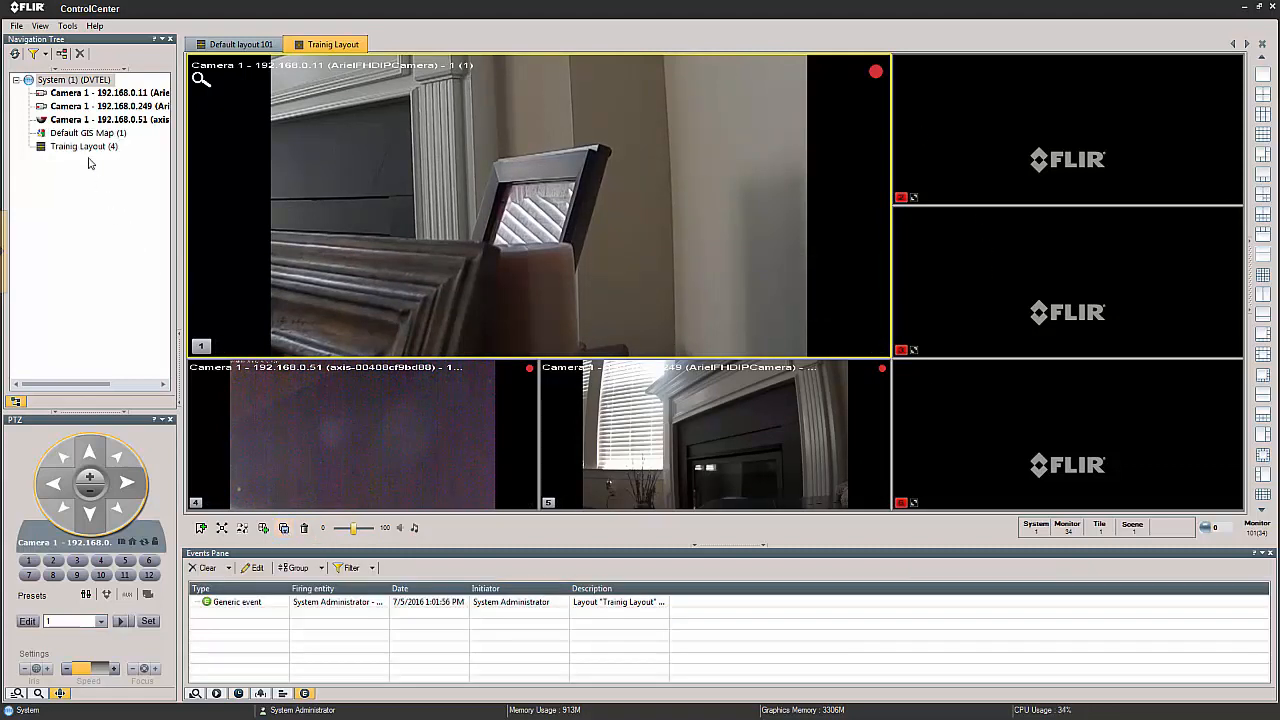
Remove Trainig Layout from the workspace and reopen the saved layout from the navigation tree.
right_click(313, 57)
right_click(321, 46)
left_click(346, 52)
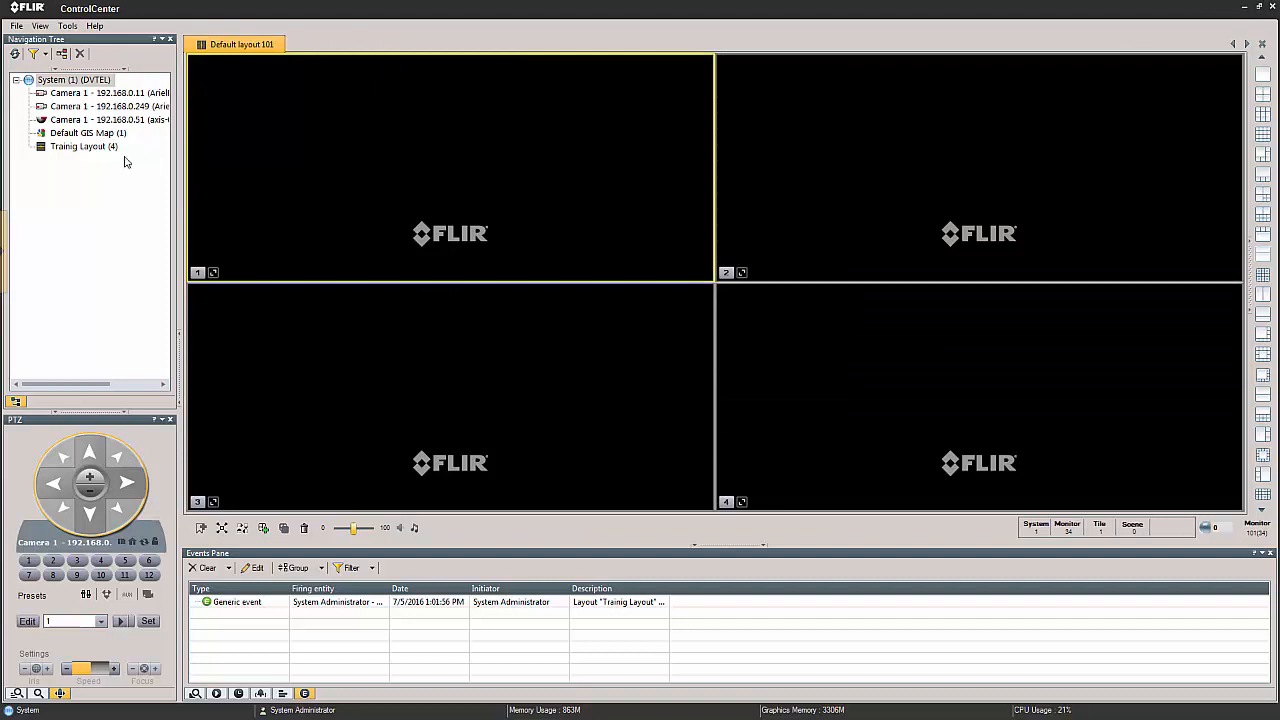
double_click(95, 148)
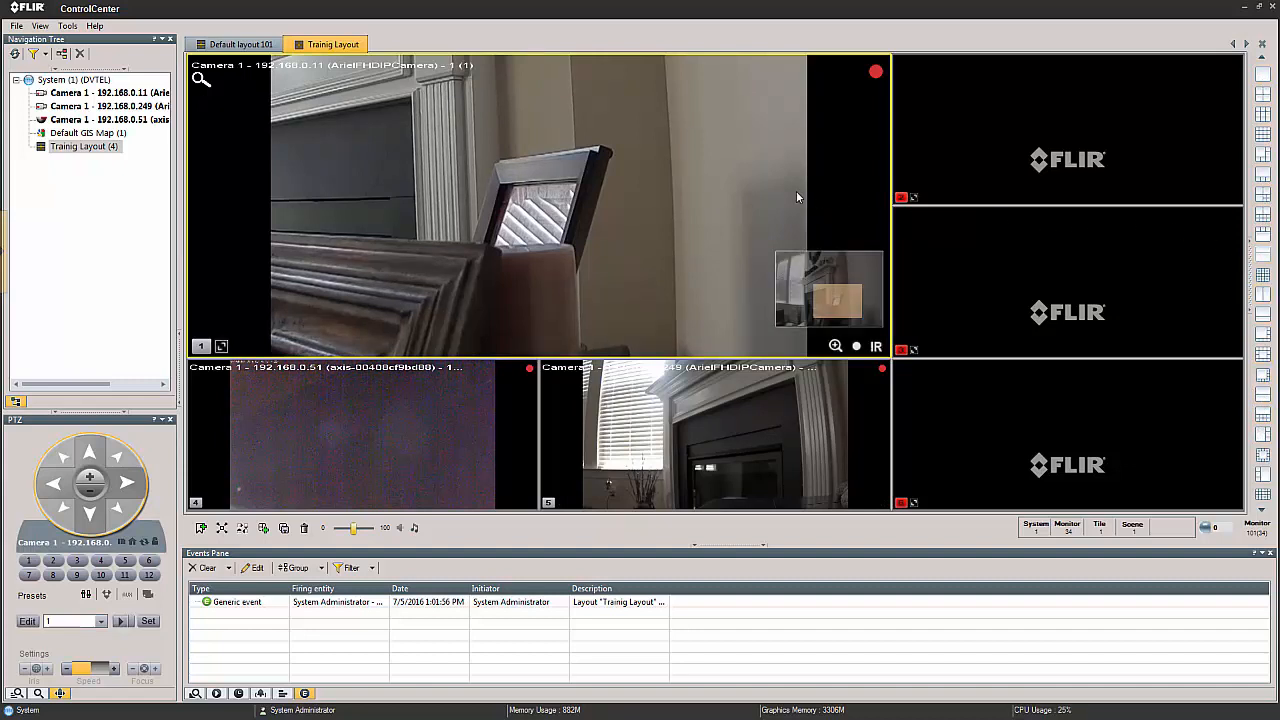
In the Layout patterns options under View Settings, move the 4×4 grid from the selected patterns to the available ones.
left_click(67, 26)
left_click(78, 41)
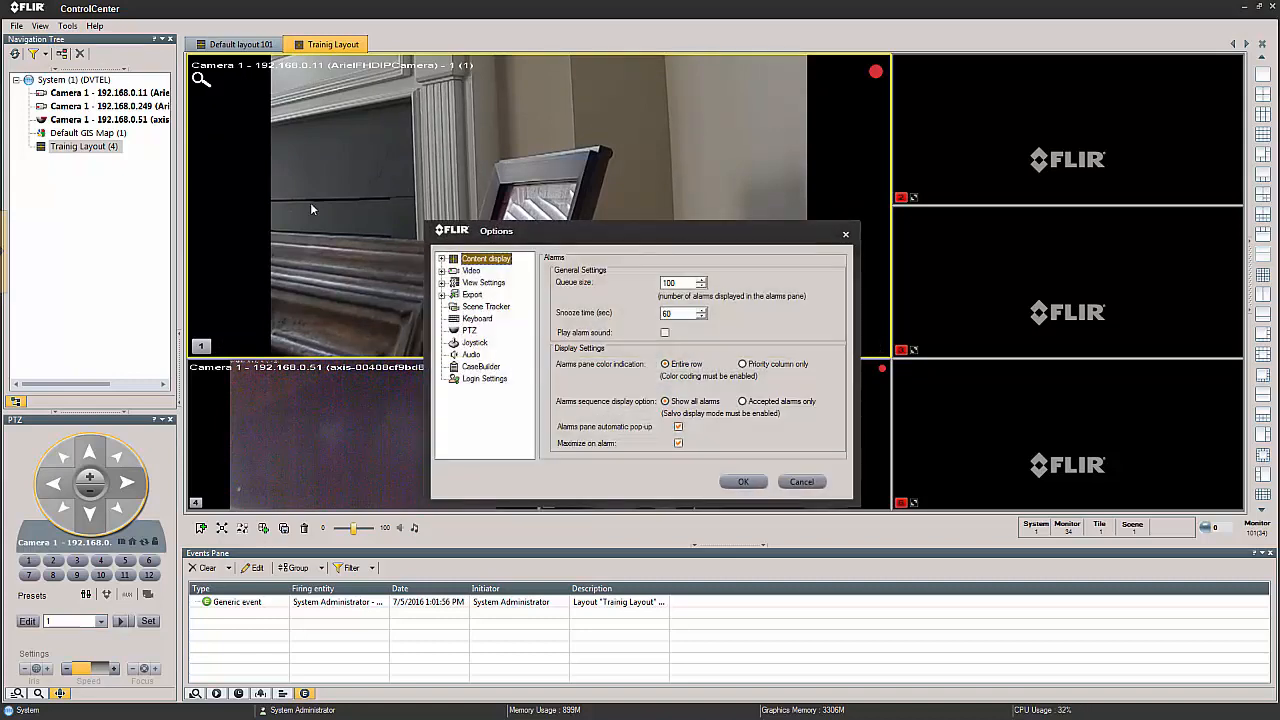
left_click(442, 284)
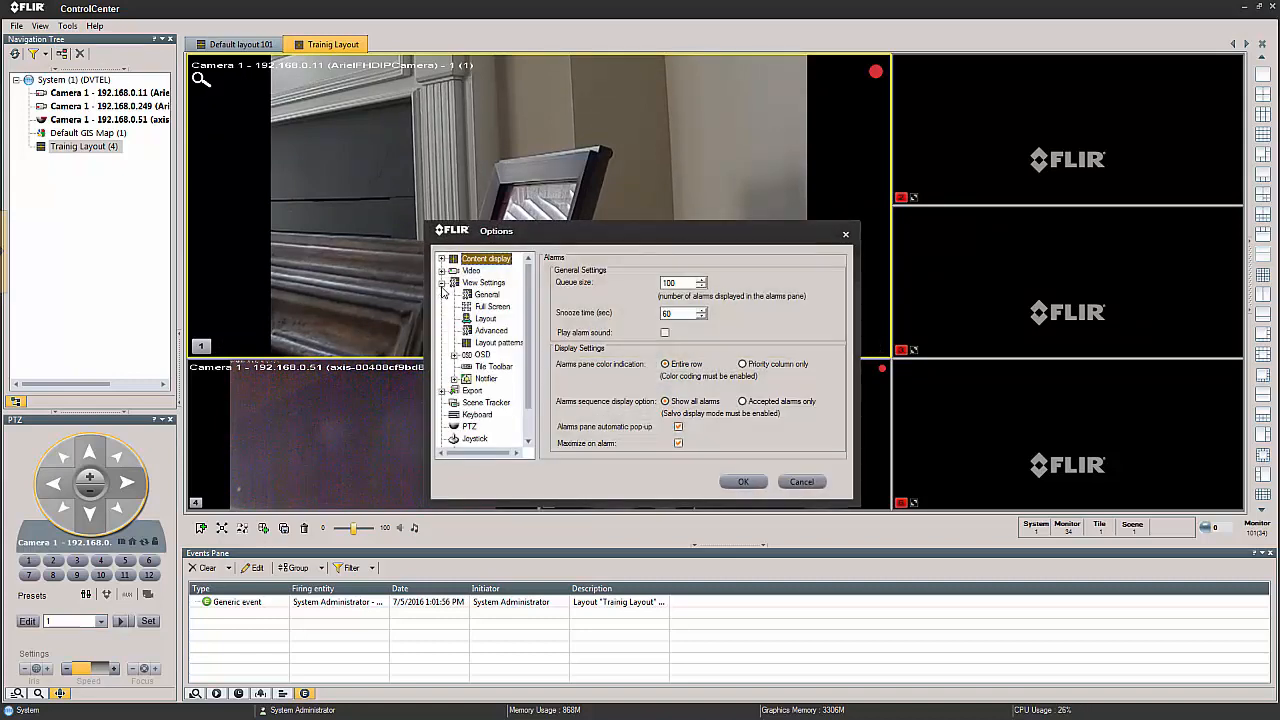
left_click(500, 343)
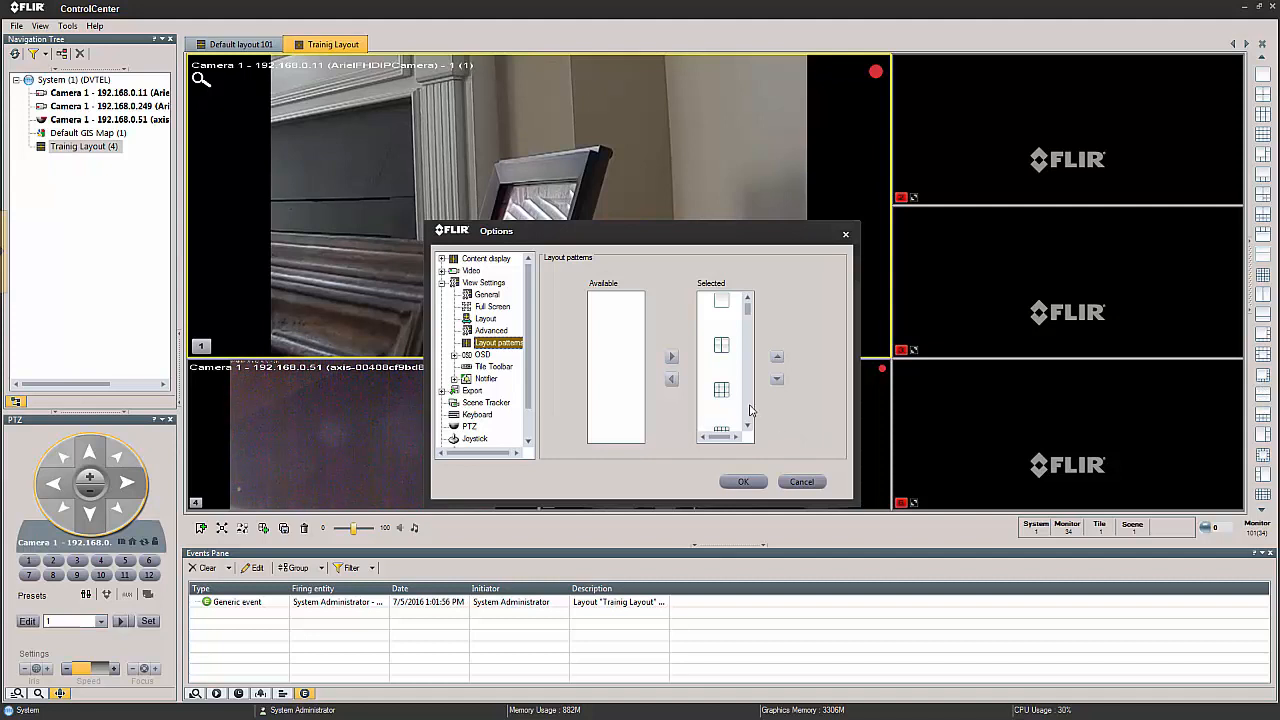
scroll(751, 410, "down", 2)
scroll(748, 405, "up", 2)
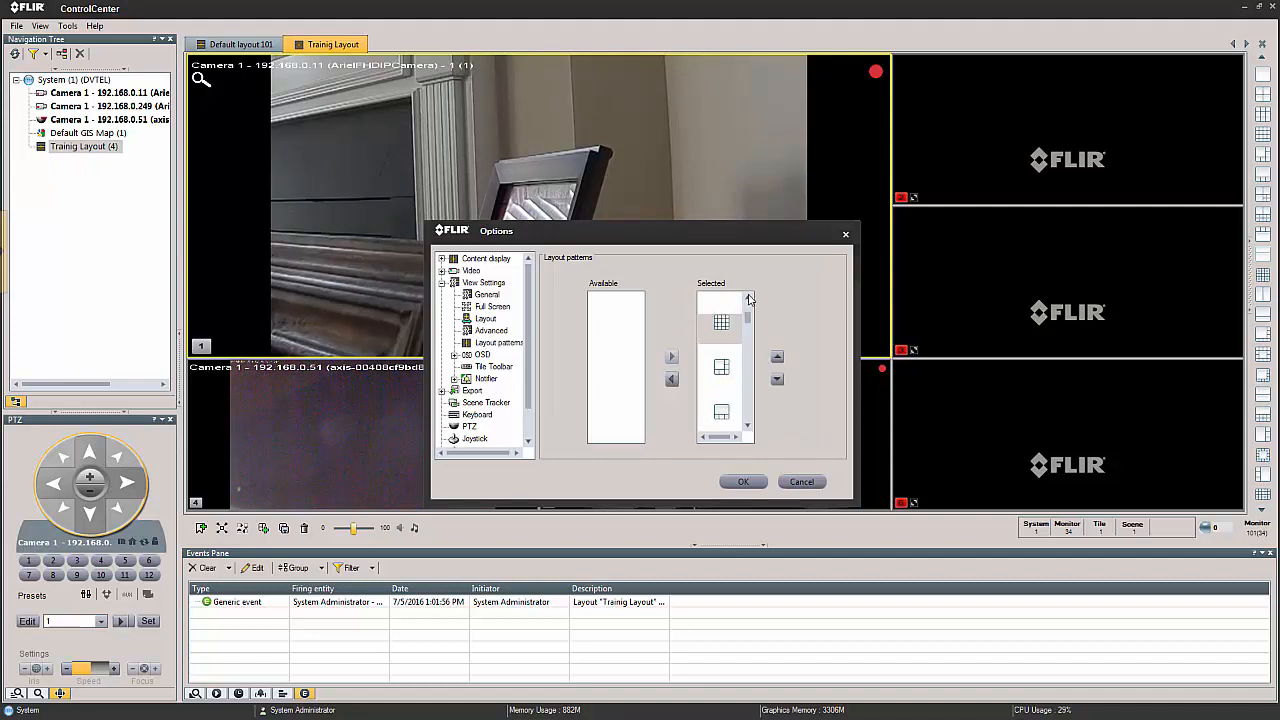
left_click(748, 298)
left_click(673, 380)
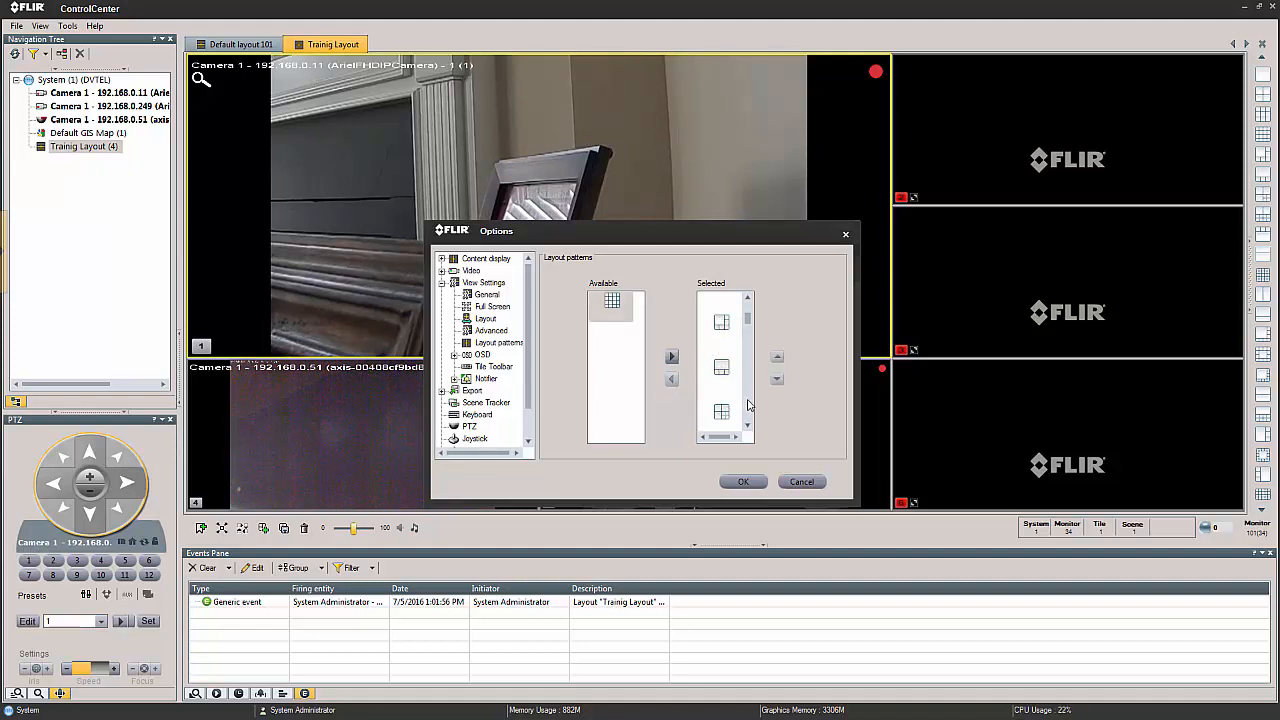
Move the wide multi-tile grid pattern further down the selected list to the available patterns.
scroll(748, 404, "down", 3)
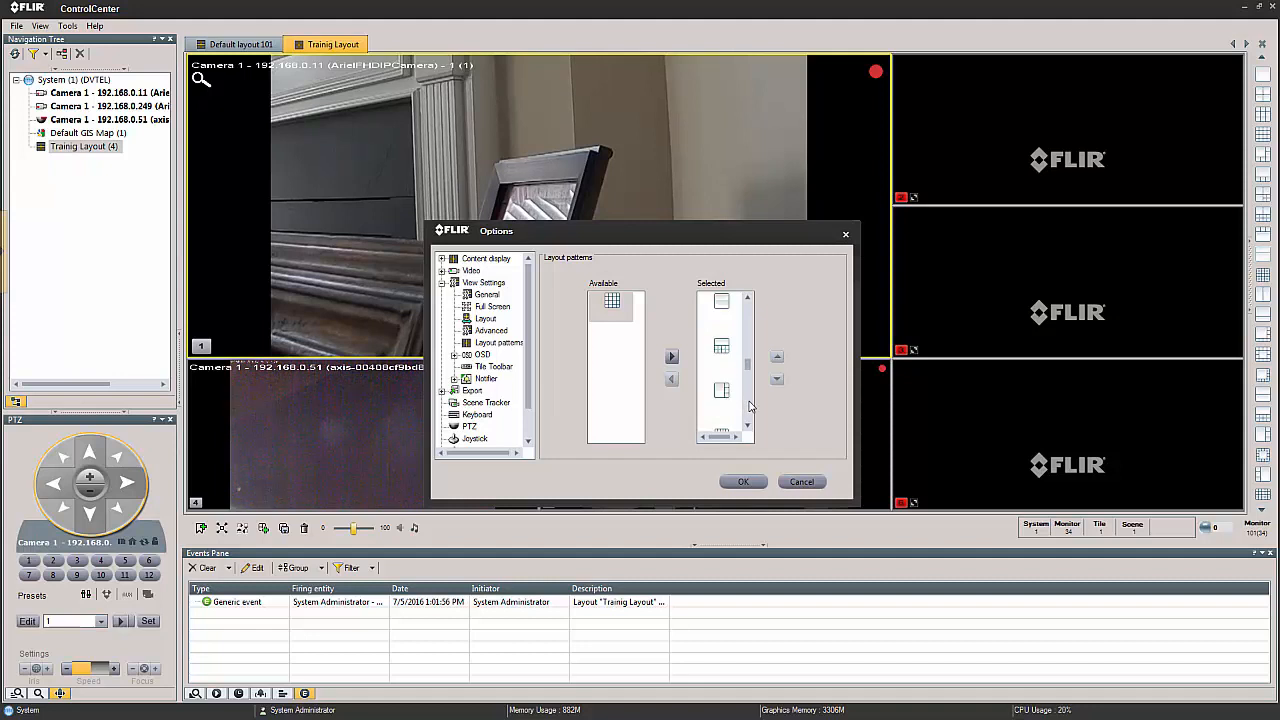
scroll(750, 405, "down", 1)
left_click(722, 386)
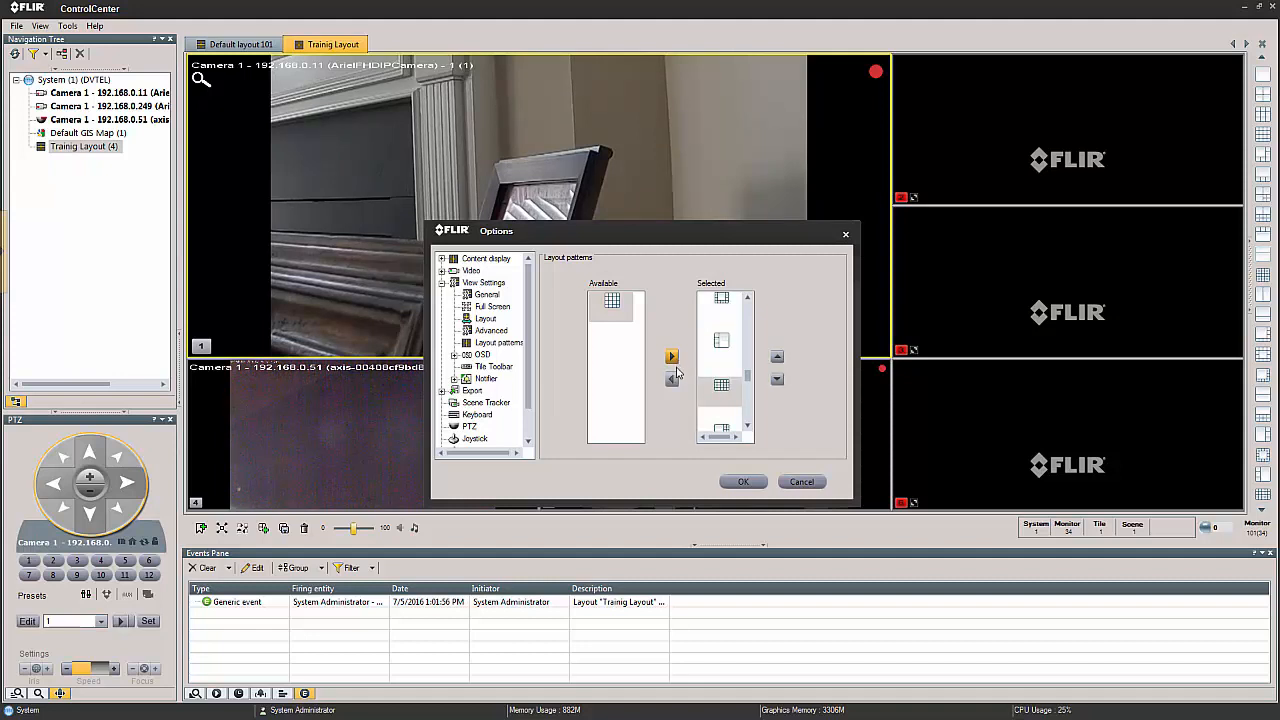
left_click(672, 379)
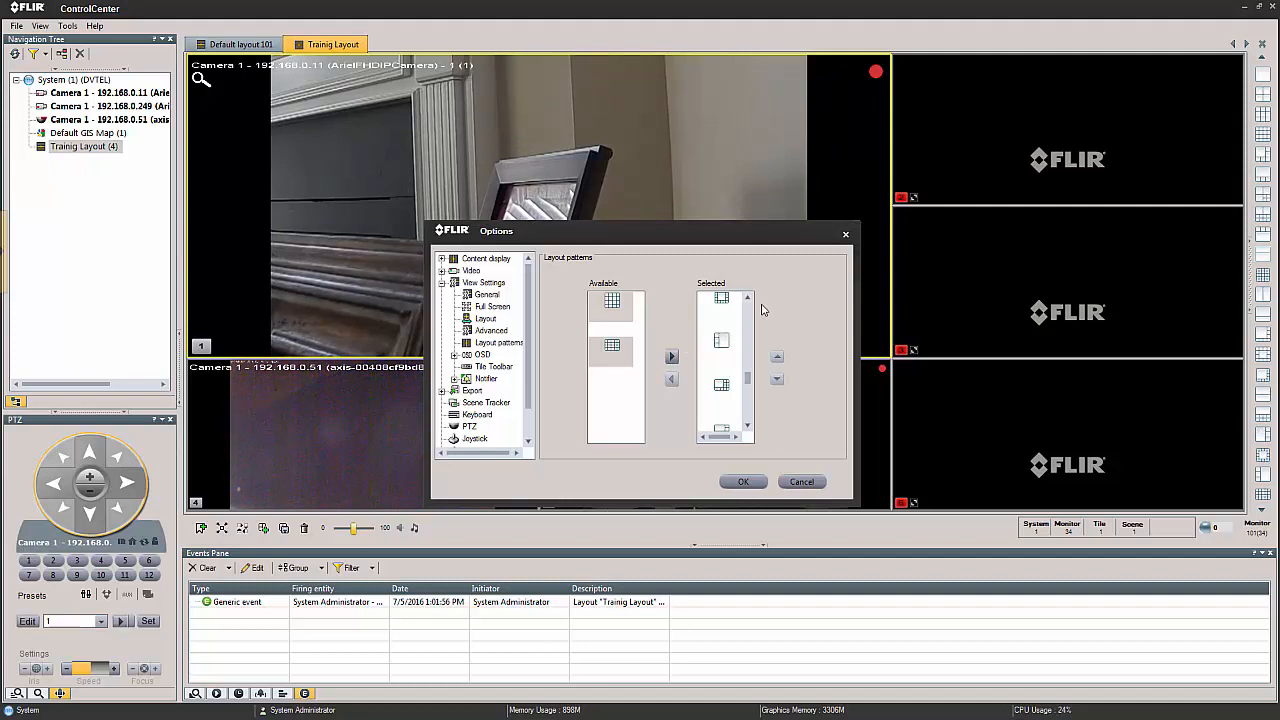
Move the 3×3 grid to first place in the selected layout patterns and apply the options.
left_click_drag(747, 380, 752, 305)
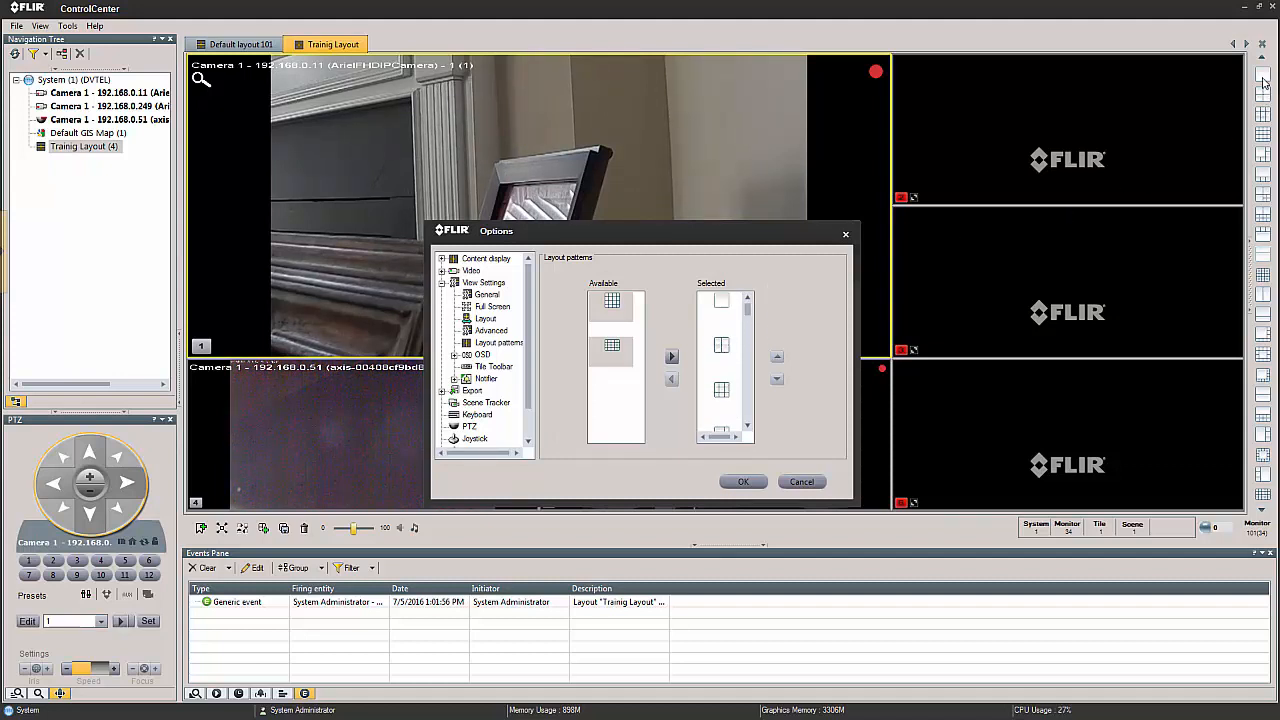
left_click(723, 394)
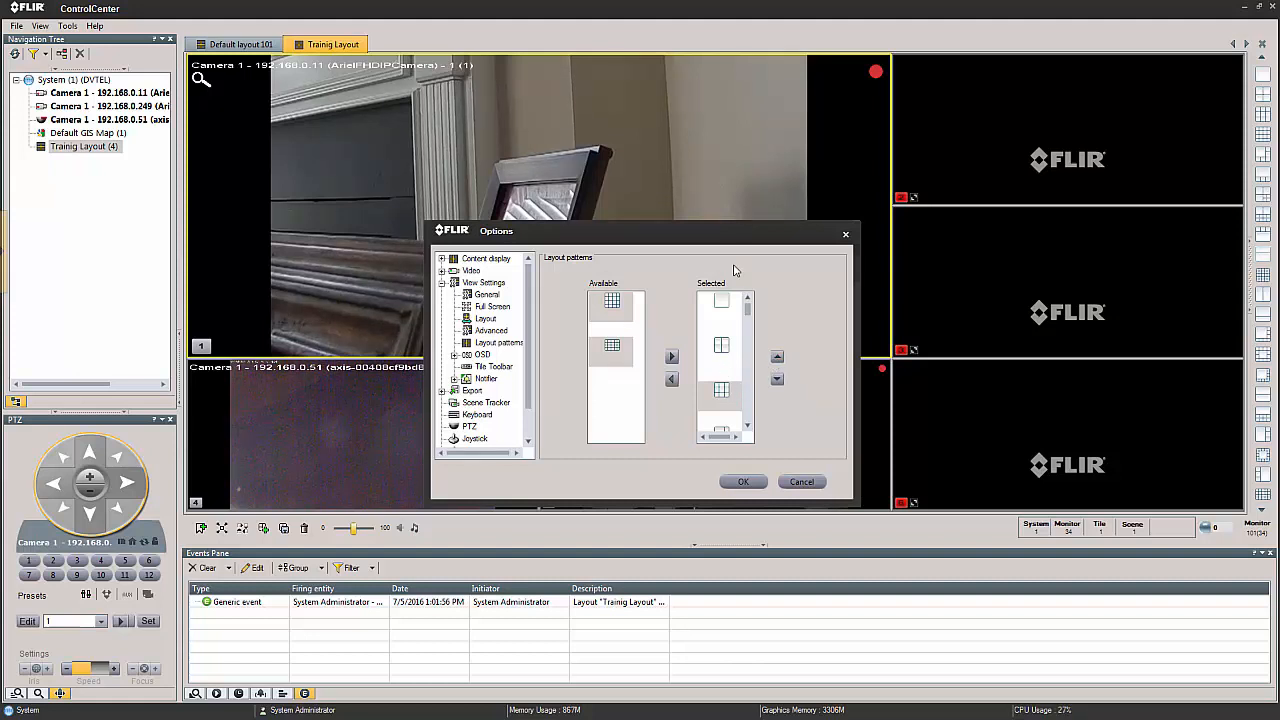
left_click(777, 358)
left_click(777, 358)
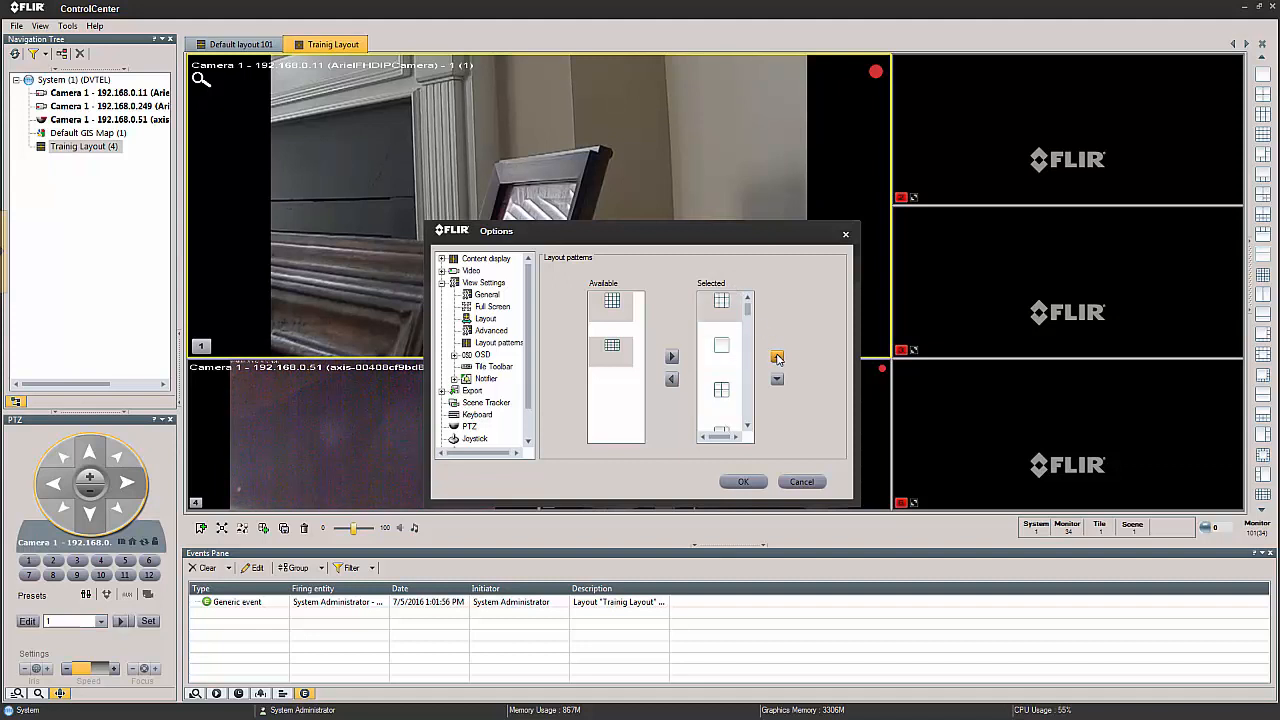
left_click(743, 483)
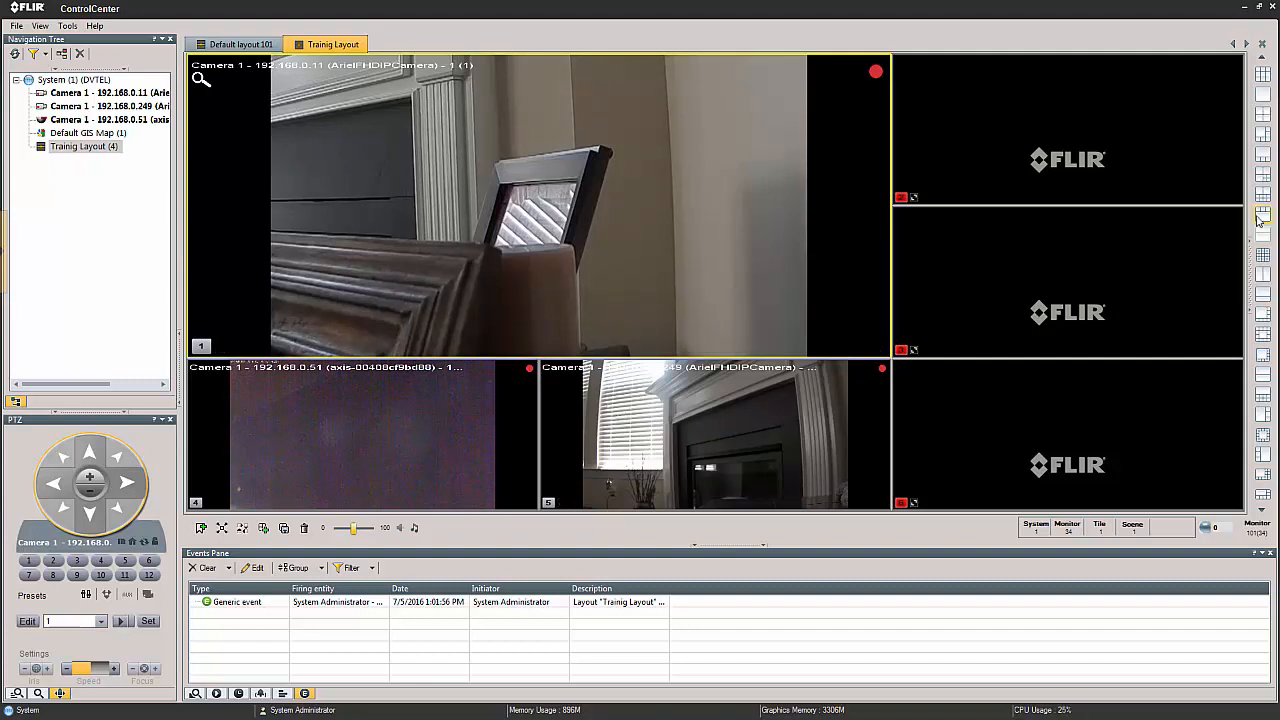
left_click(1266, 377)
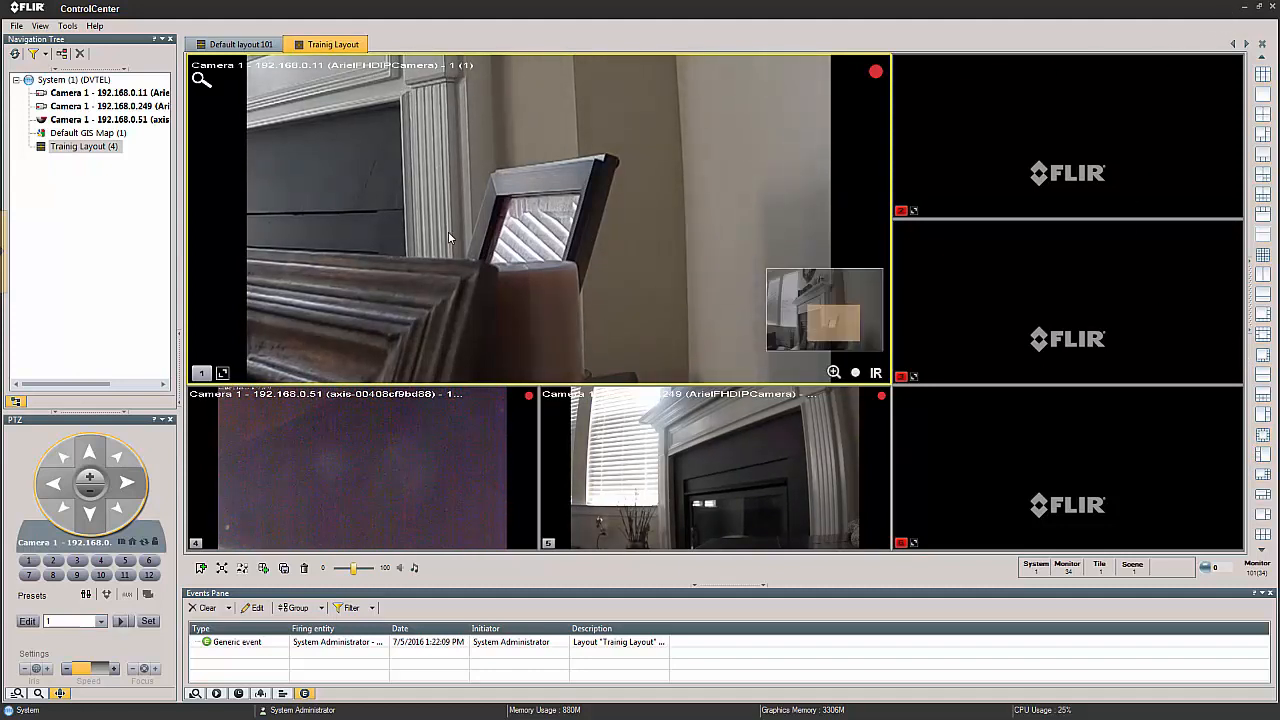
Switch to AdminCenter and review the general settings and containing groups of the administrator and three other users.
left_click(1243, 8)
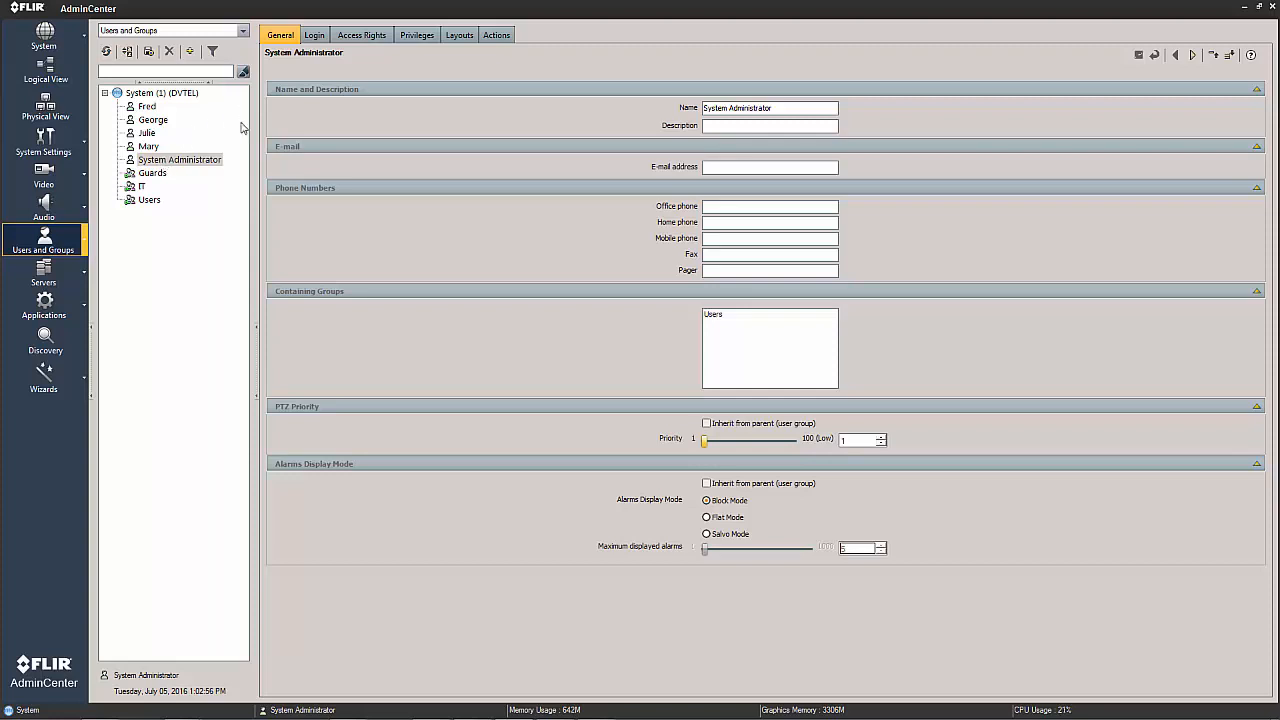
left_click(183, 163)
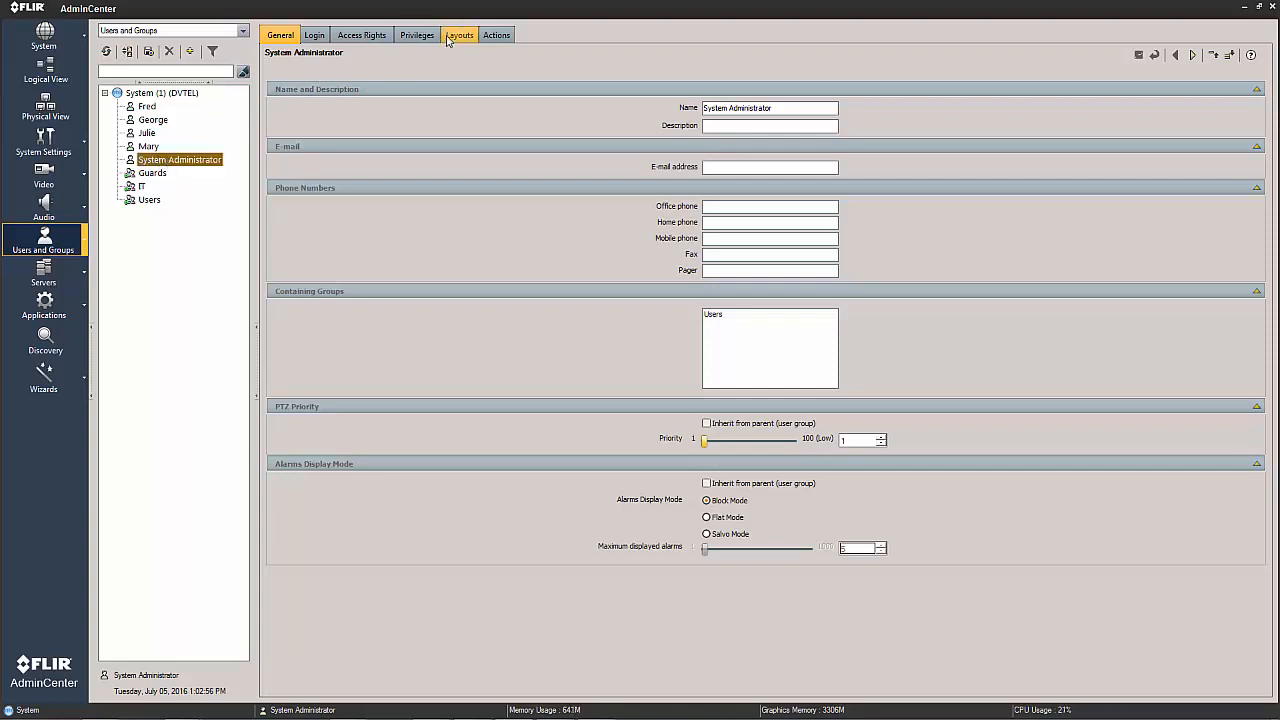
left_click(153, 147)
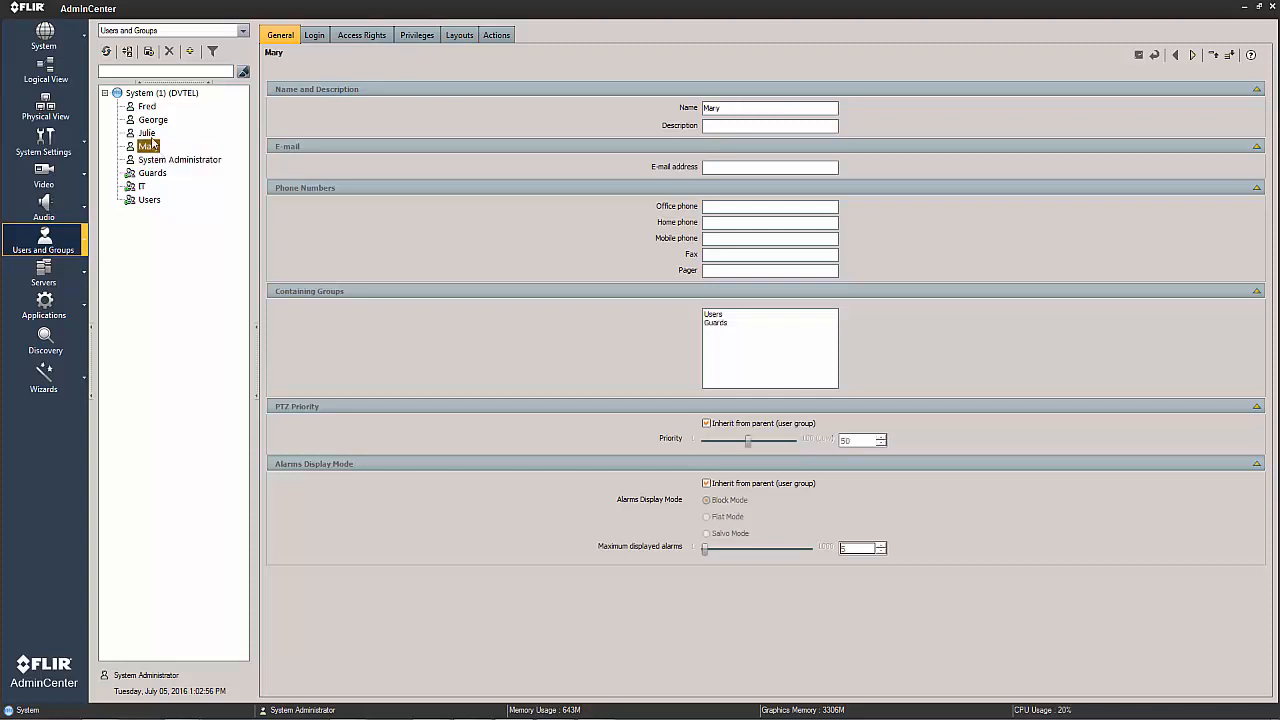
left_click(152, 119)
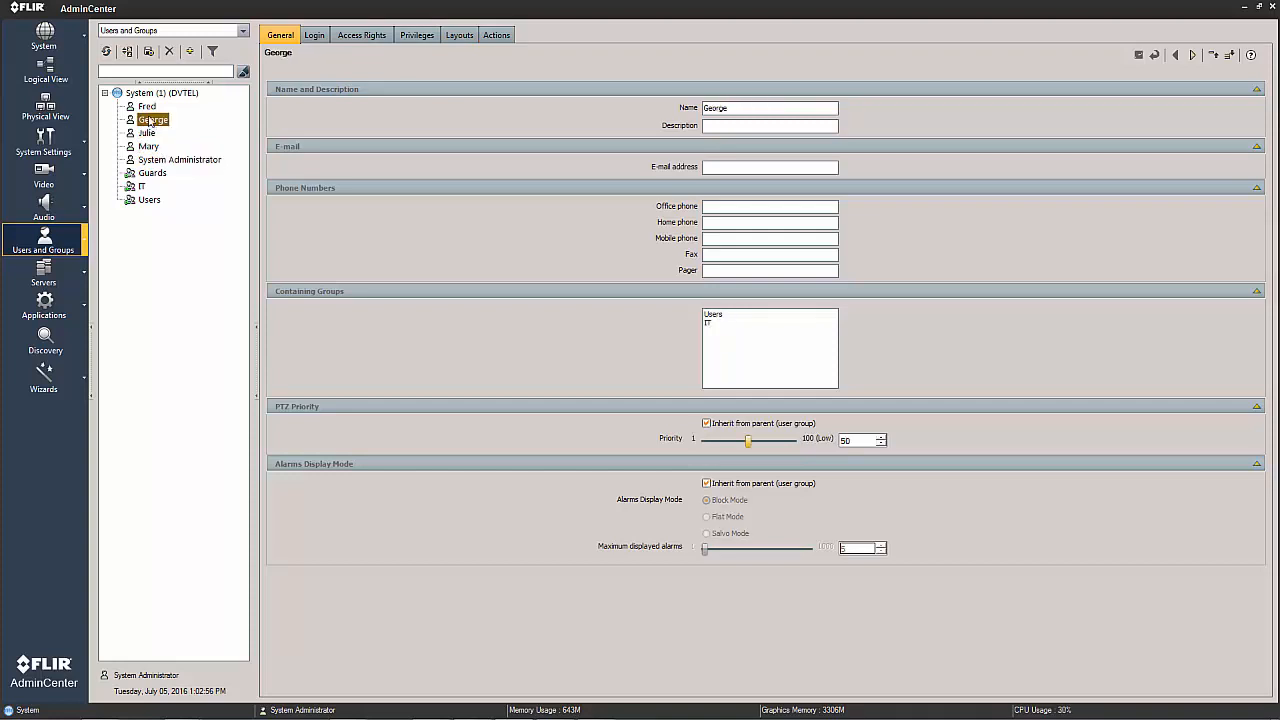
left_click(147, 107)
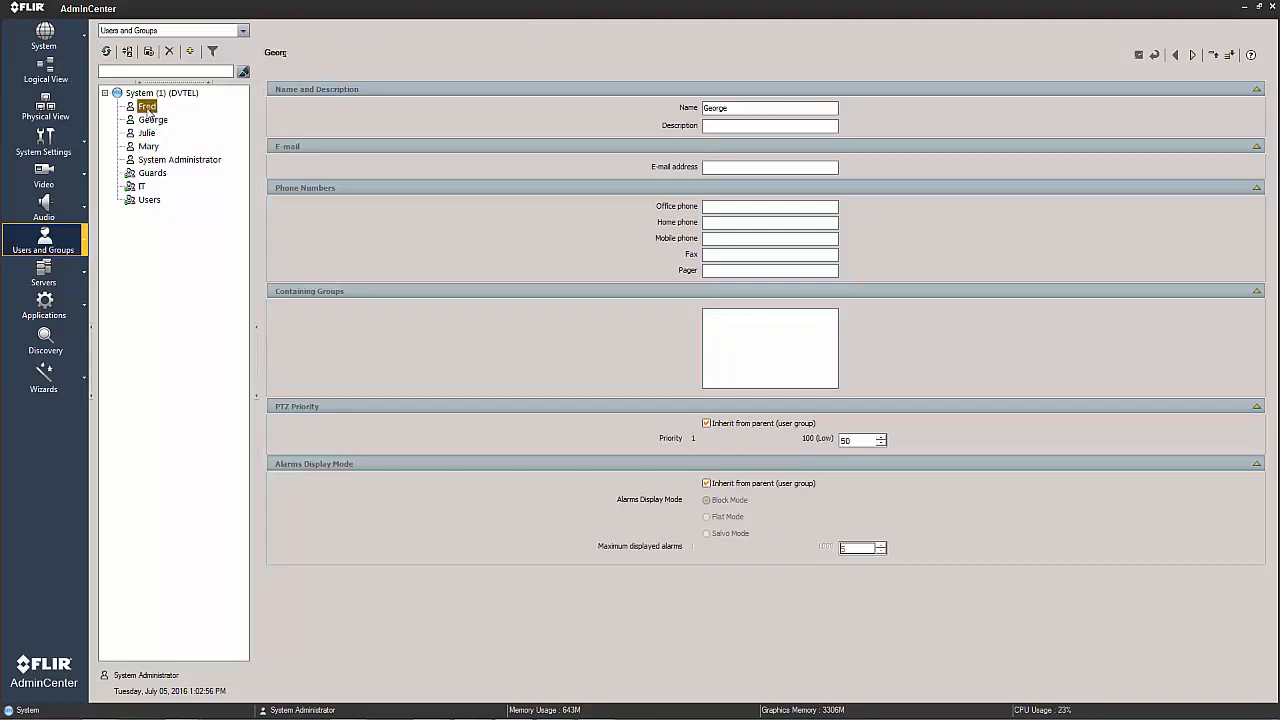
Add Trainig Layout to the layouts assigned to the System Administrator user.
left_click(160, 161)
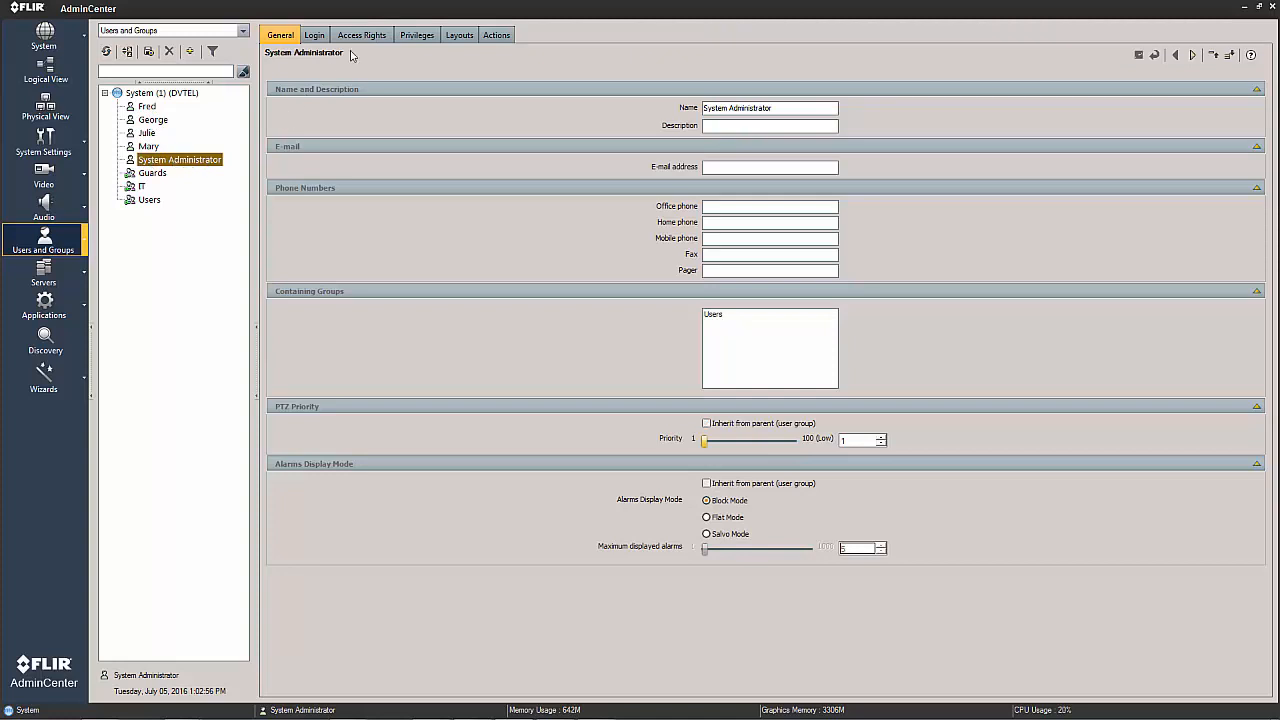
left_click(455, 38)
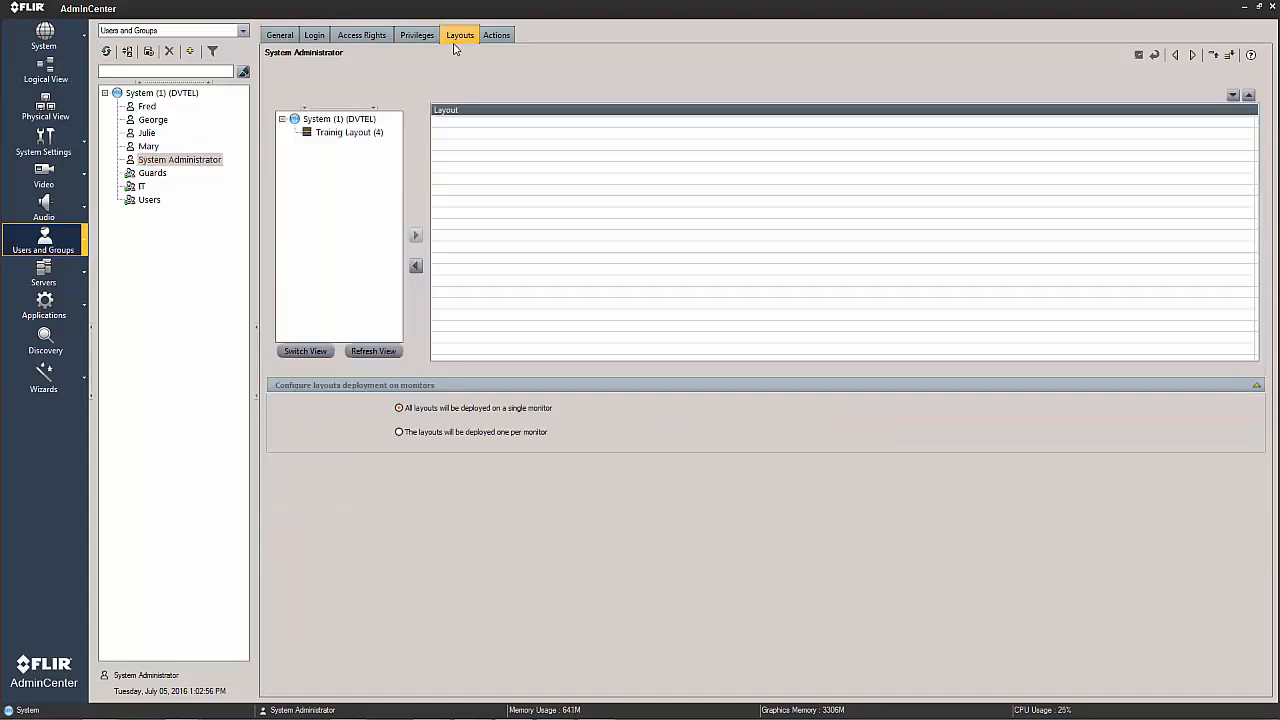
left_click(346, 134)
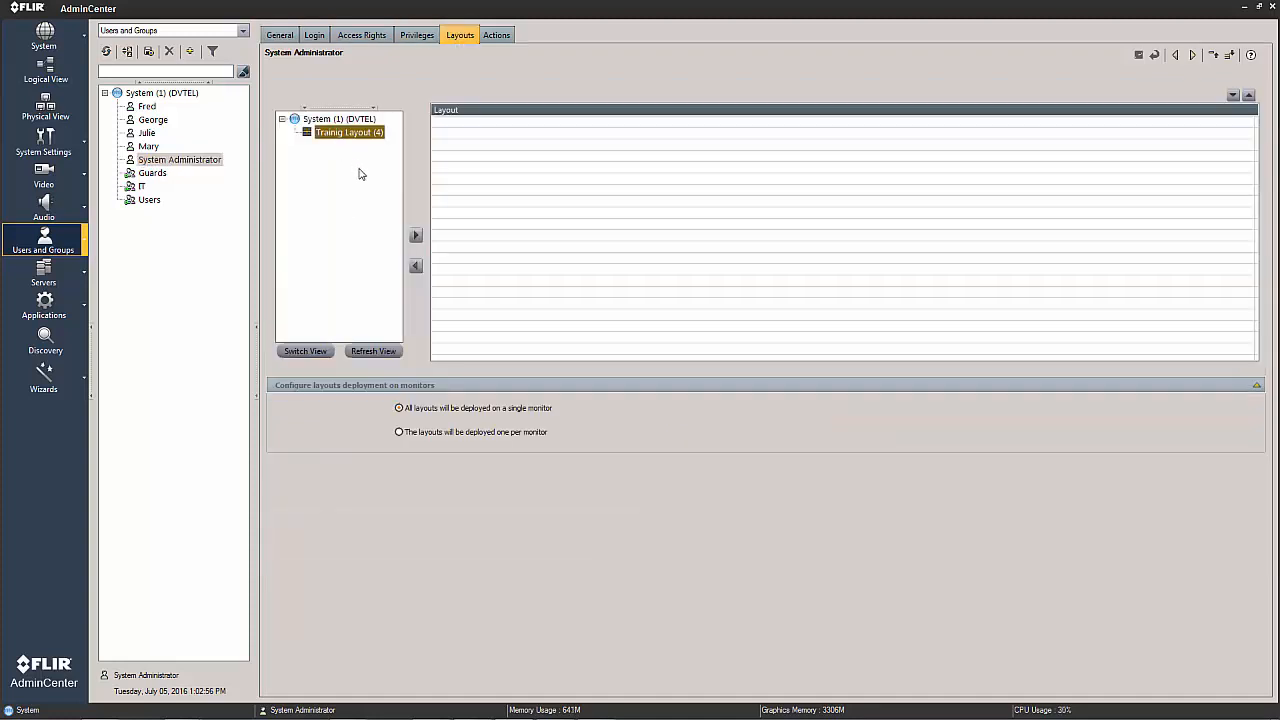
left_click(416, 236)
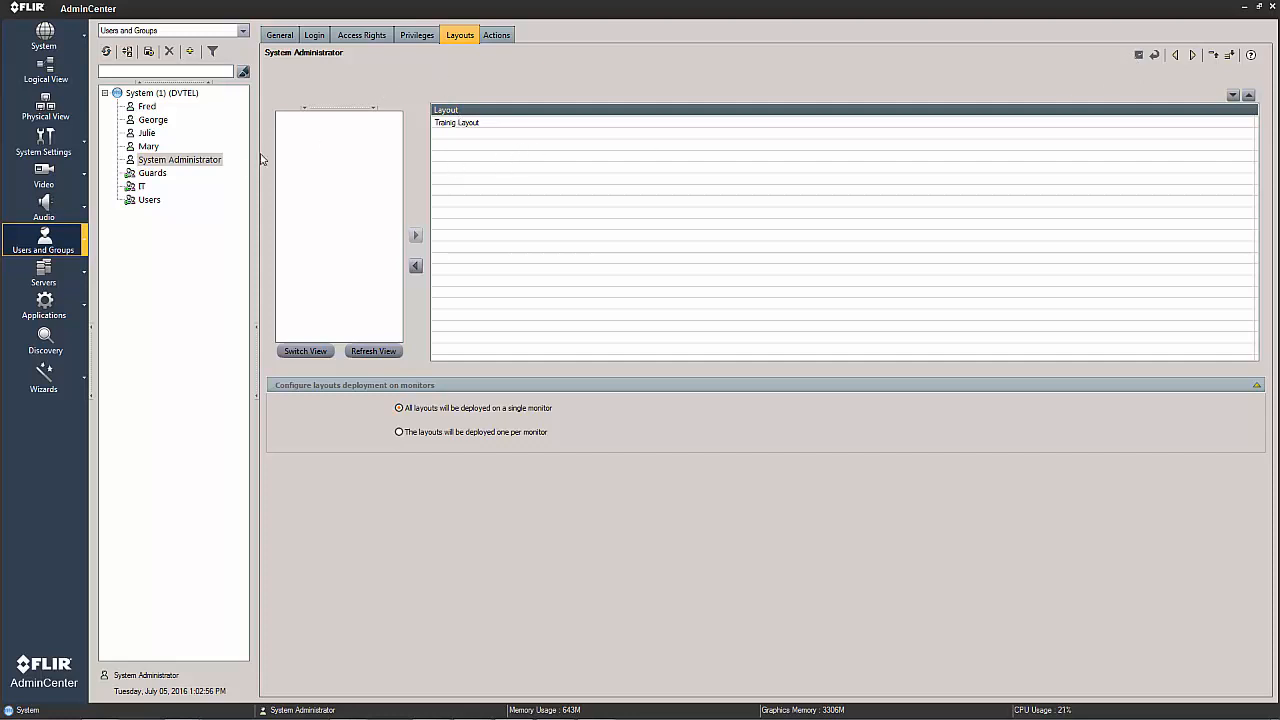
Check the assigned layouts of two users in the Guards group and one in the IT group.
left_click(148, 107)
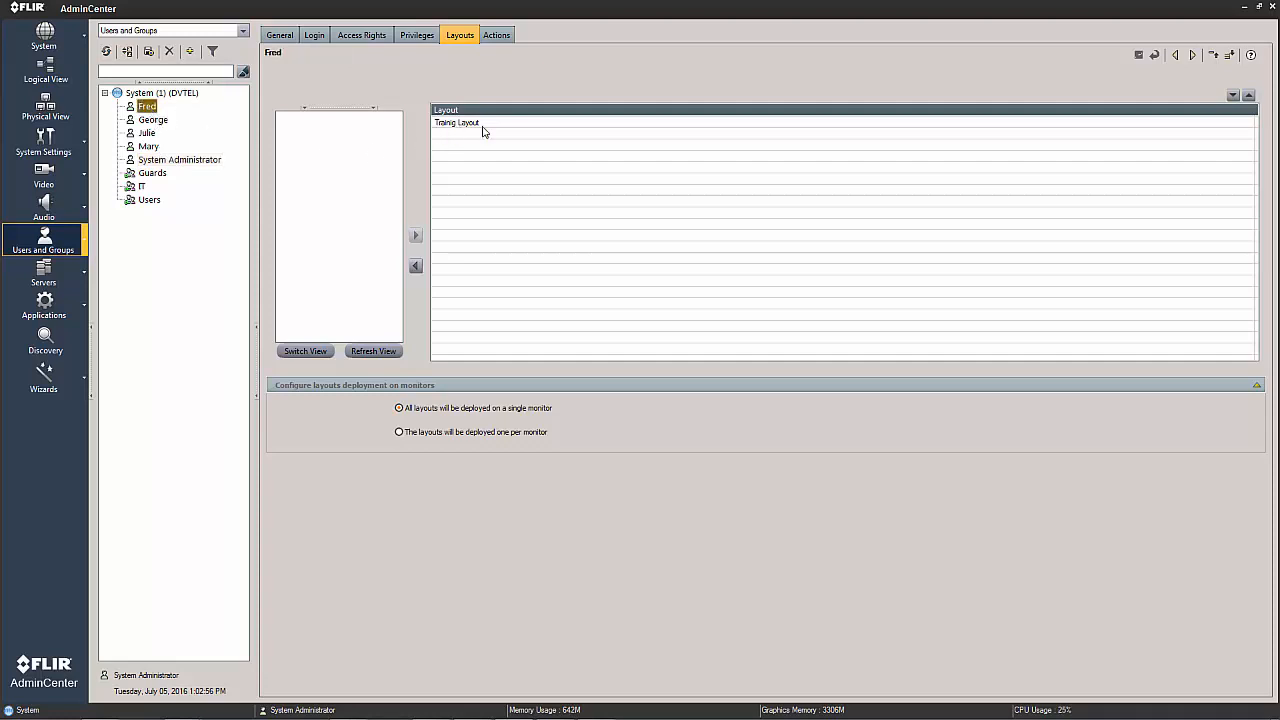
left_click(154, 121)
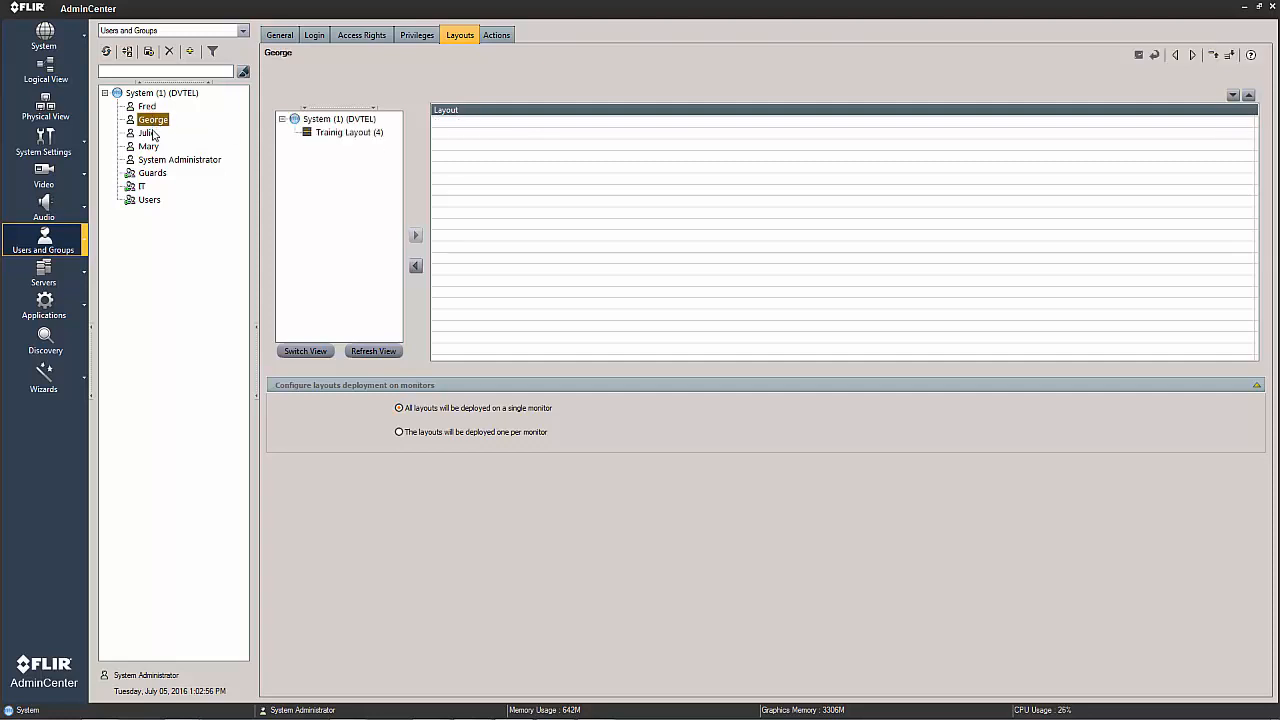
left_click(148, 147)
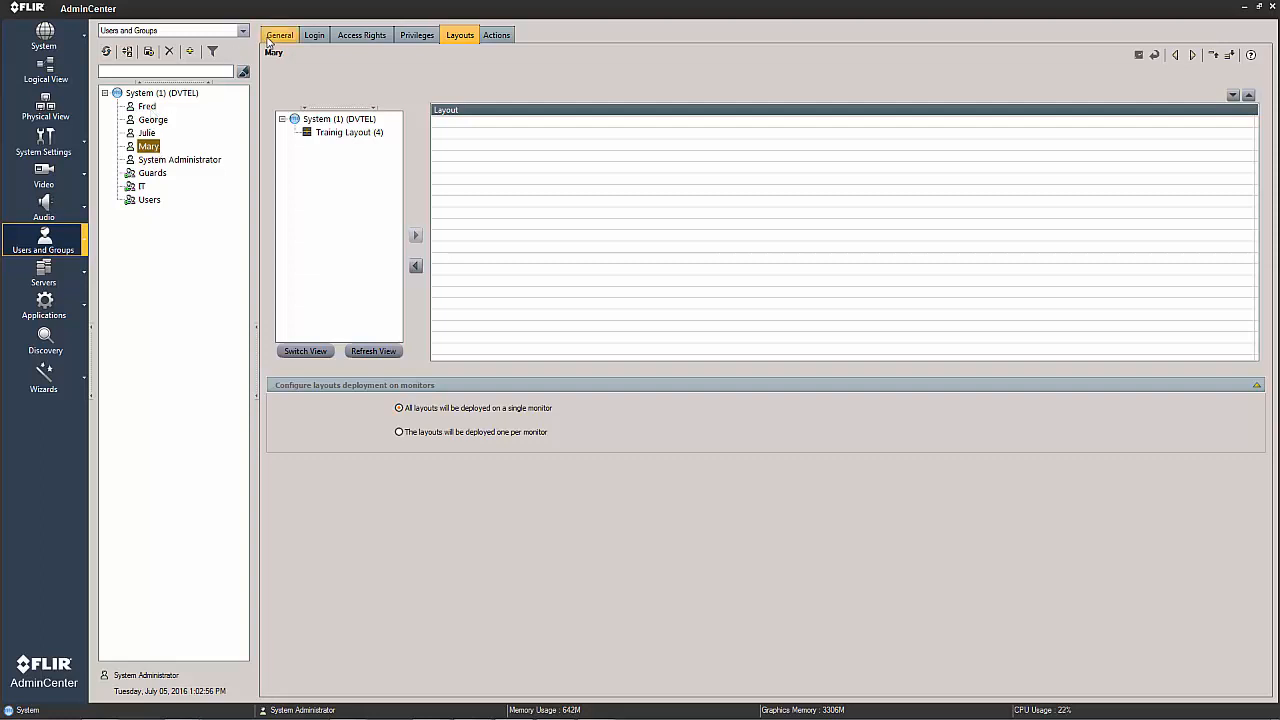
Check the containing groups of the two guard users and examine the Guards group's selected users.
left_click(270, 38)
left_click(146, 108)
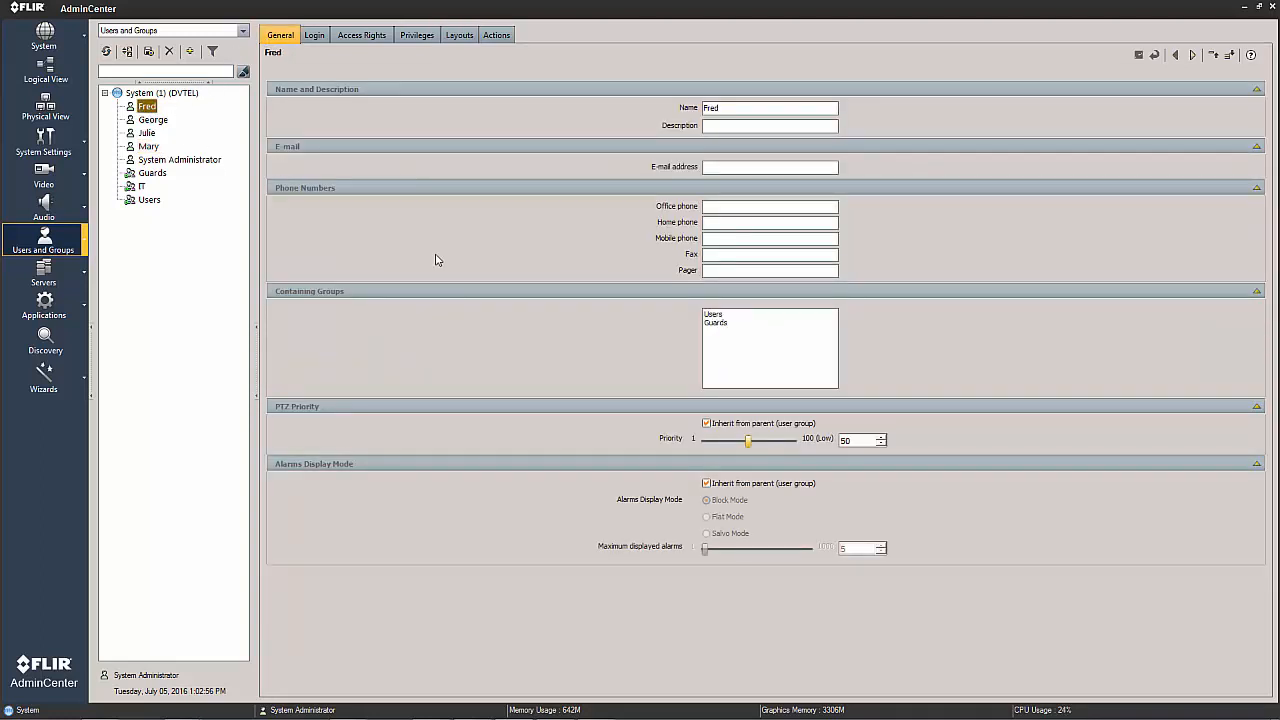
left_click(150, 147)
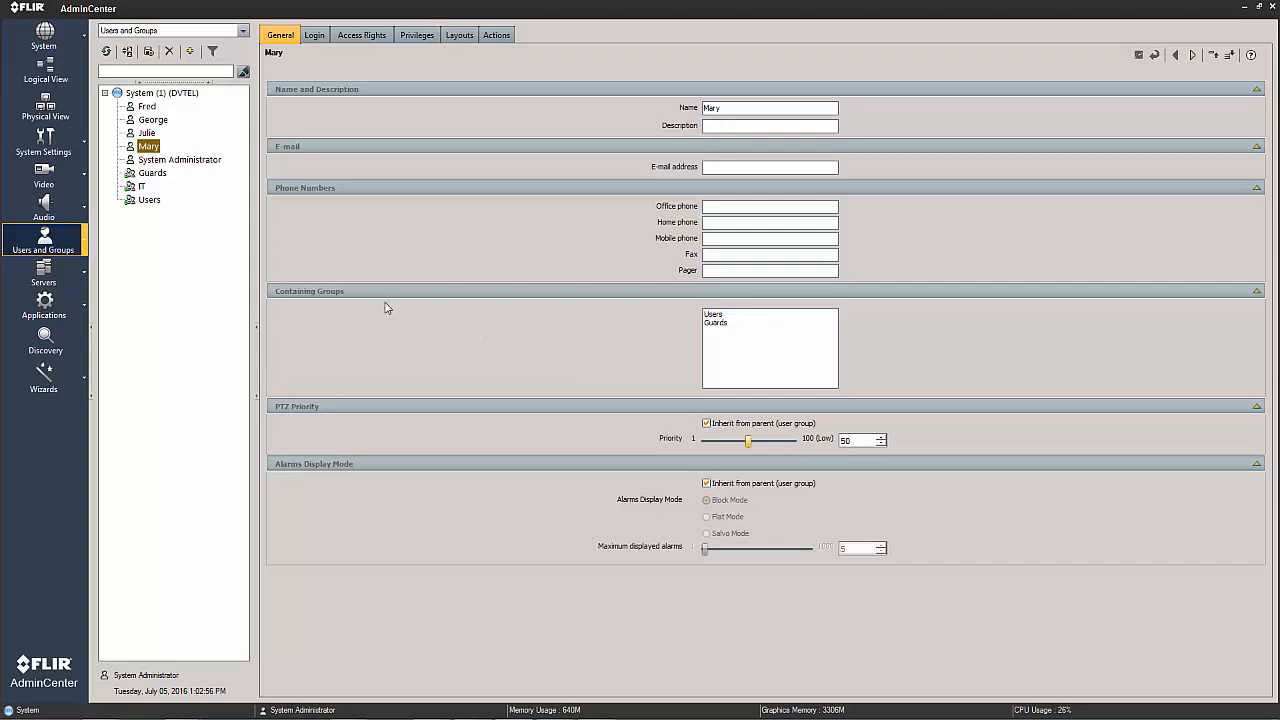
left_click(152, 175)
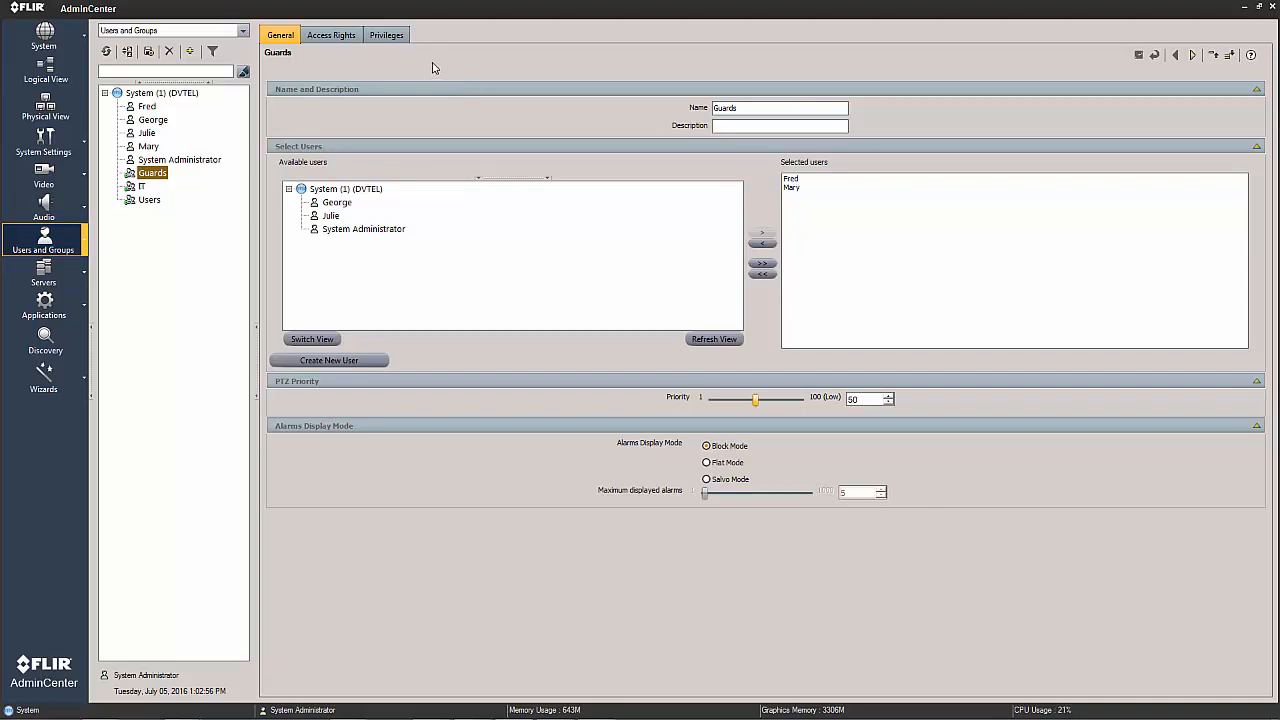
Compare the layouts assigned to the two users who belong to the Guards group.
left_click(147, 107)
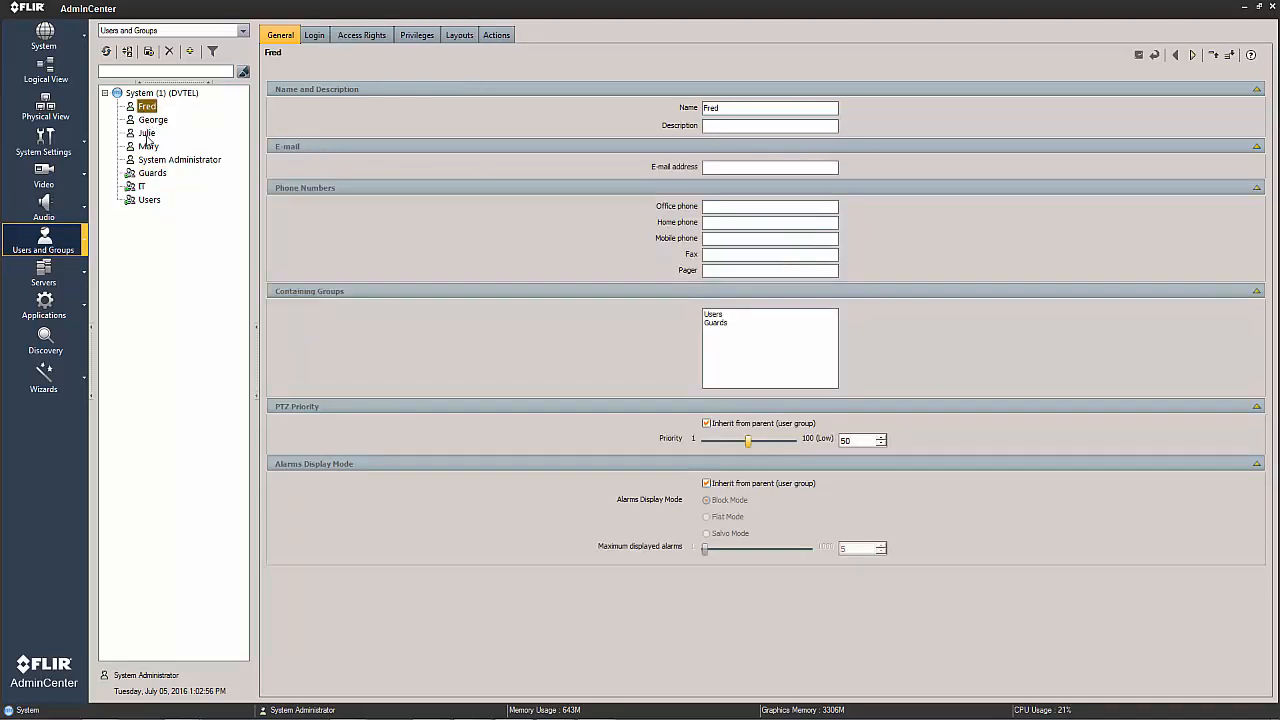
left_click(151, 147)
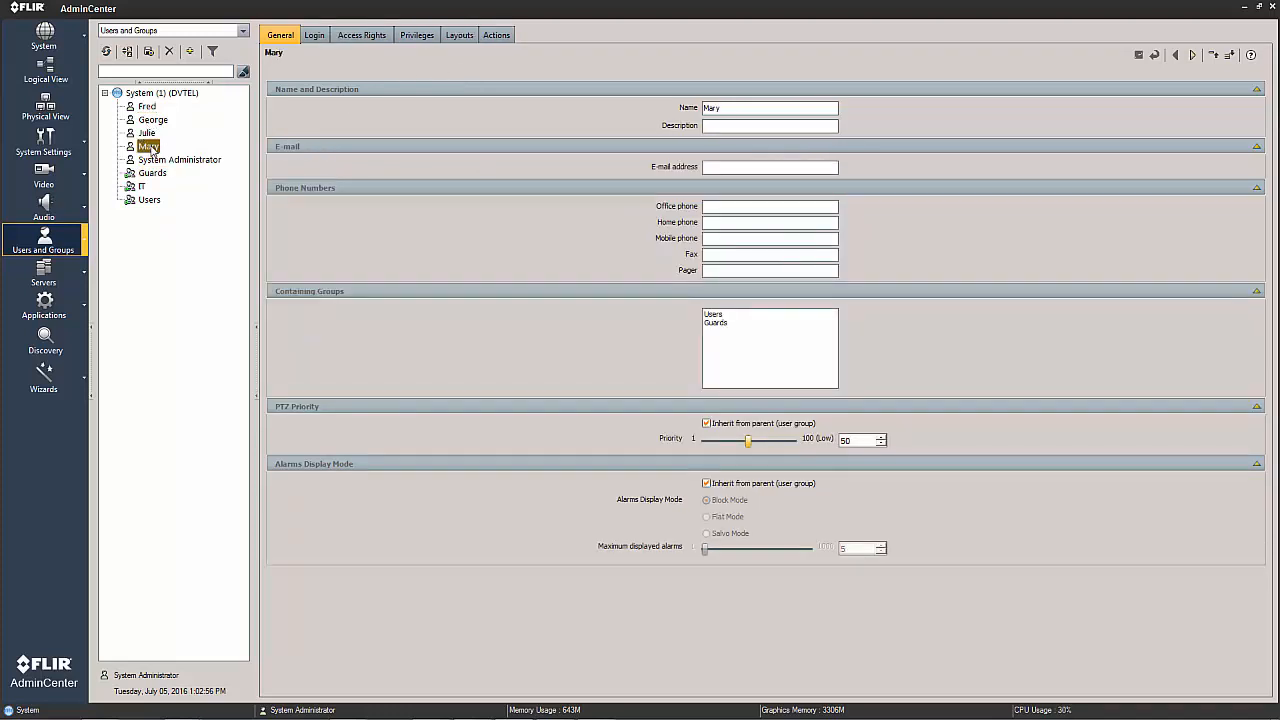
left_click(451, 37)
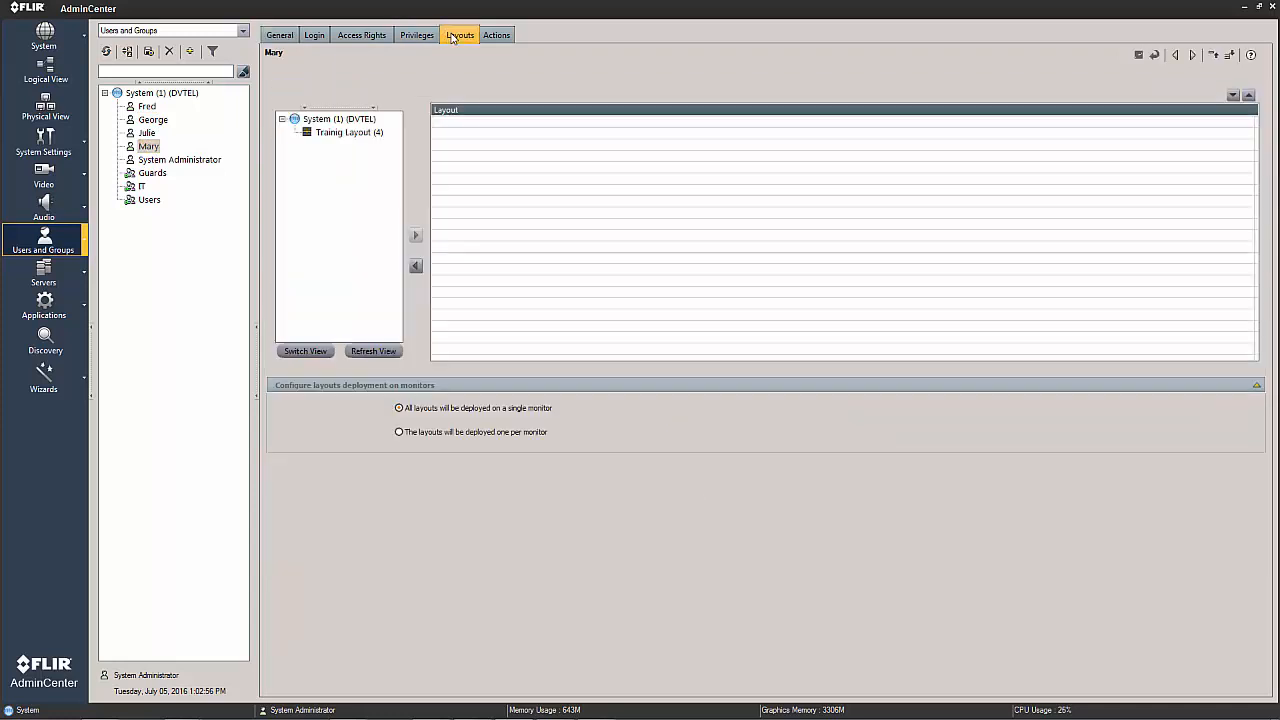
left_click(147, 107)
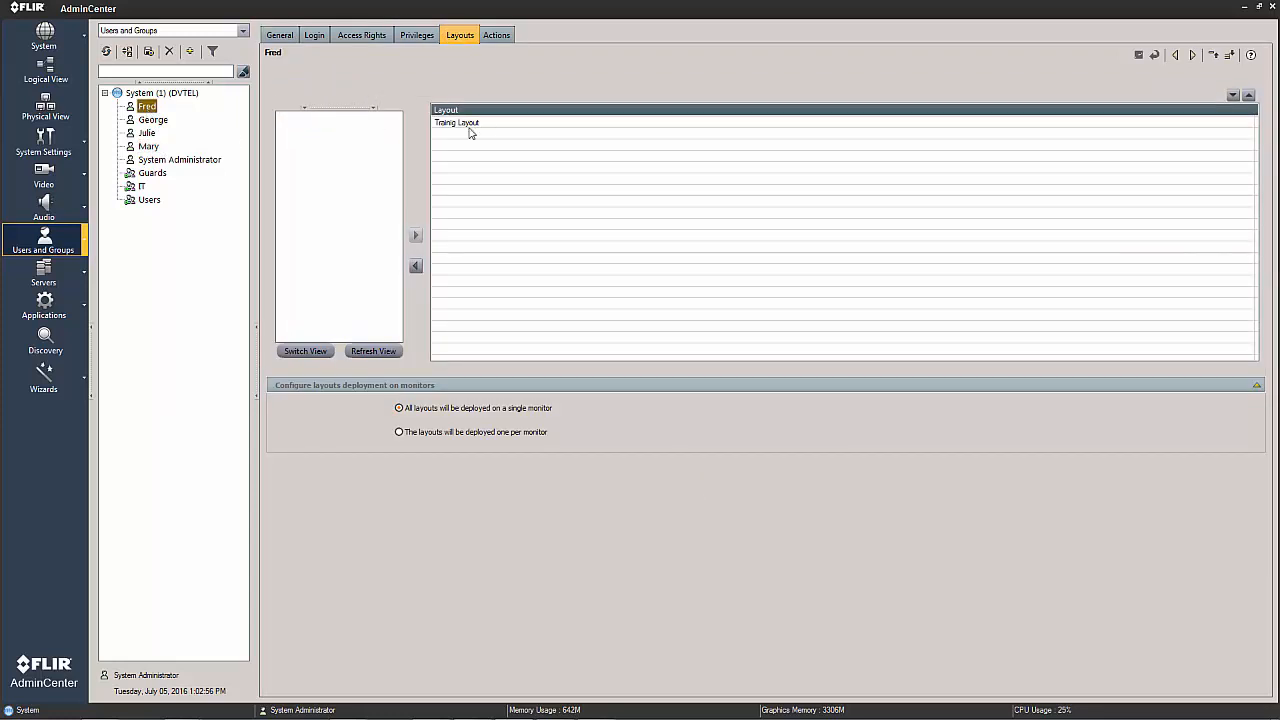
Assign Trainig Layout to the Guards user who does not have it yet, and save the user's settings.
left_click(149, 148)
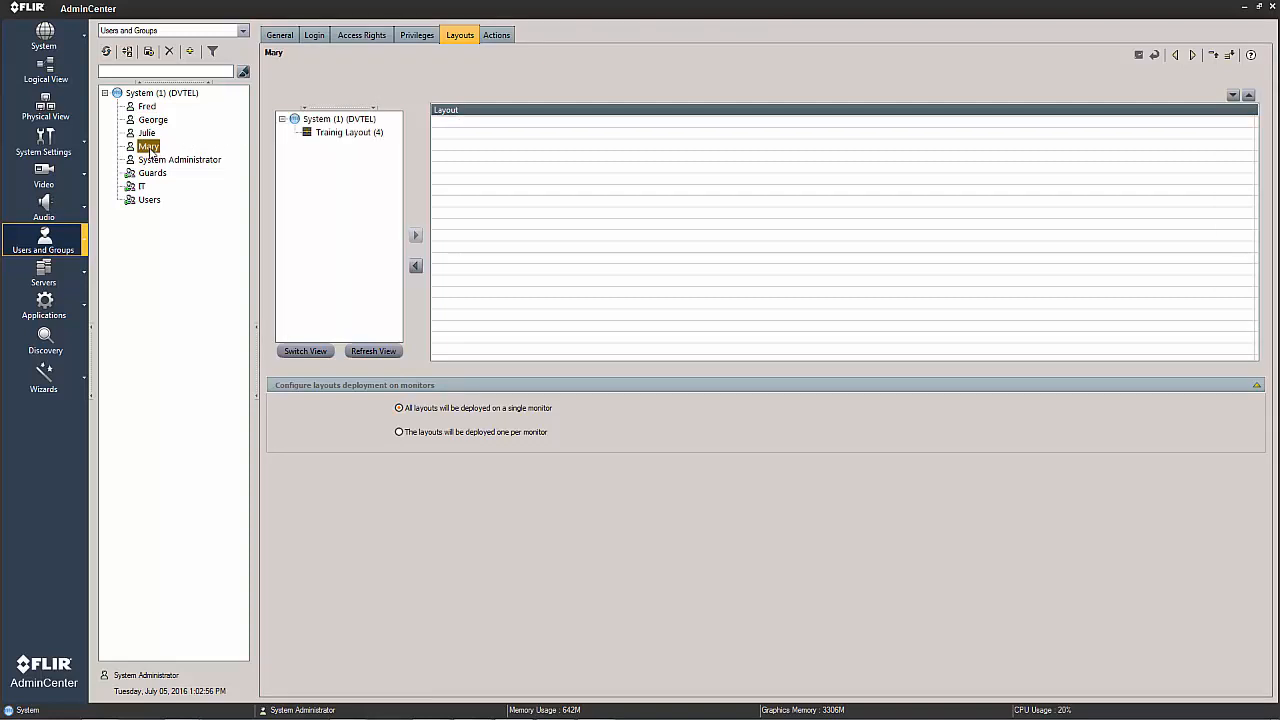
left_click(347, 134)
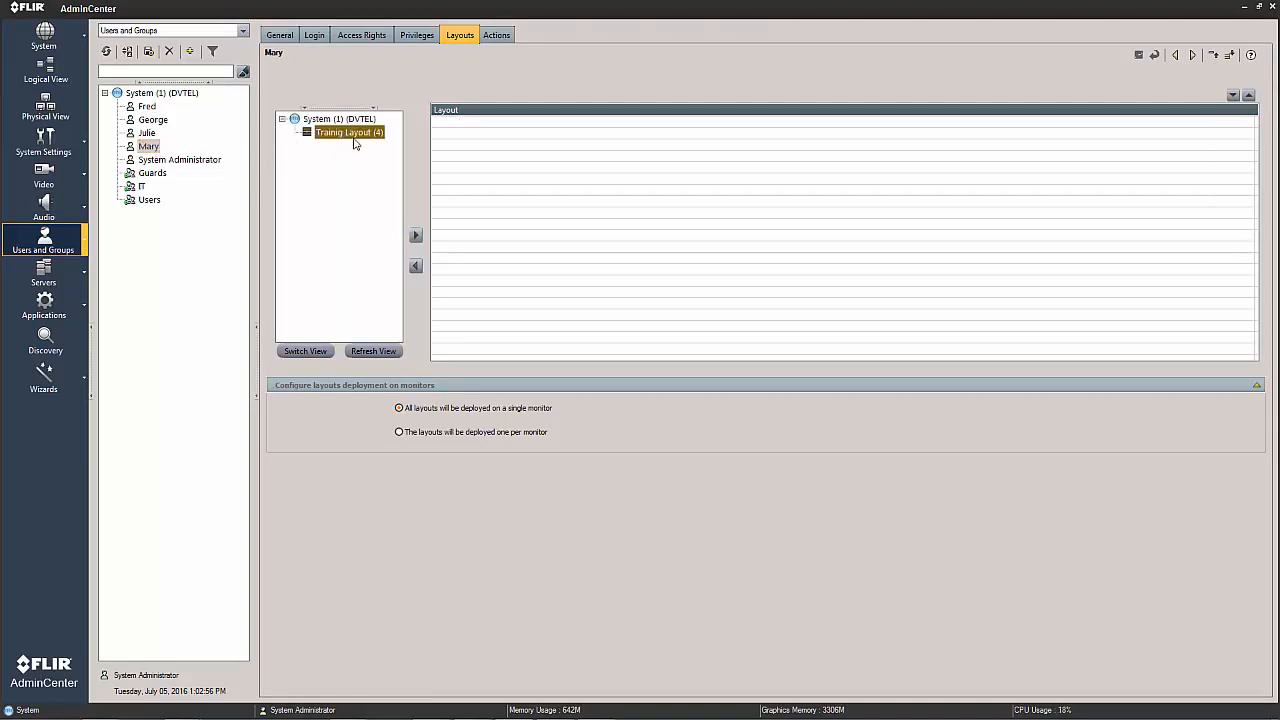
left_click(417, 236)
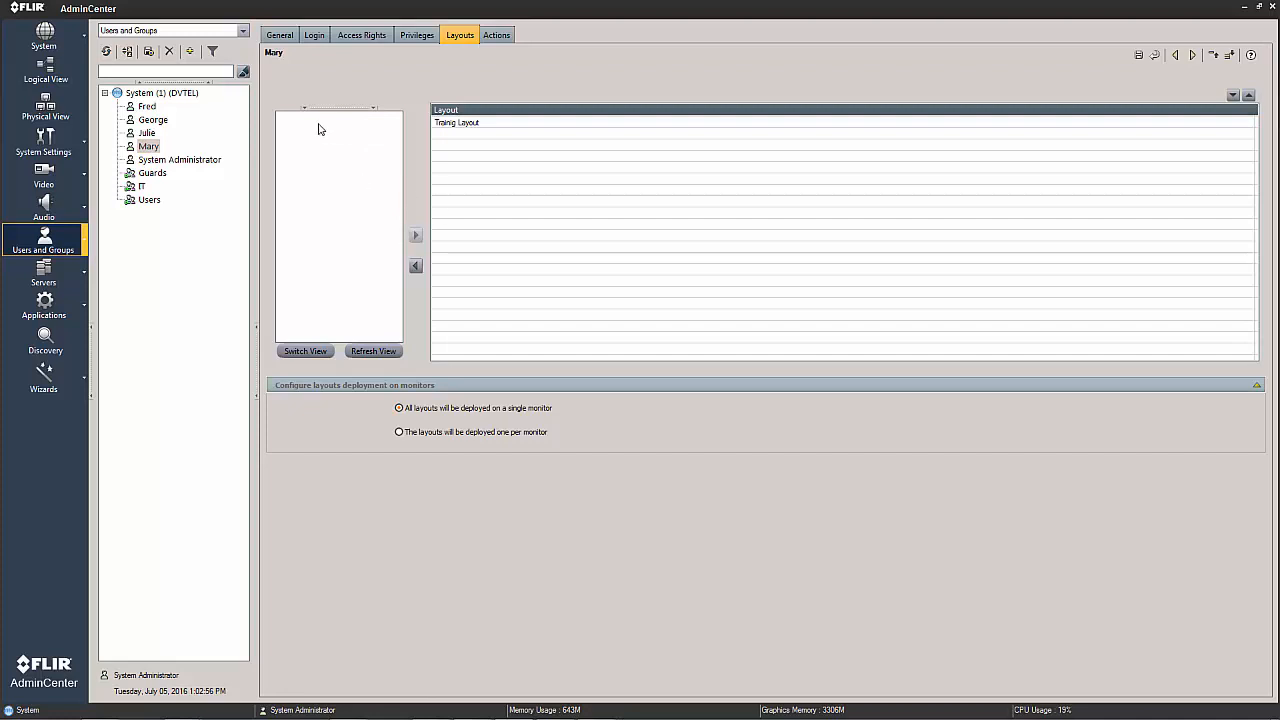
left_click(1138, 58)
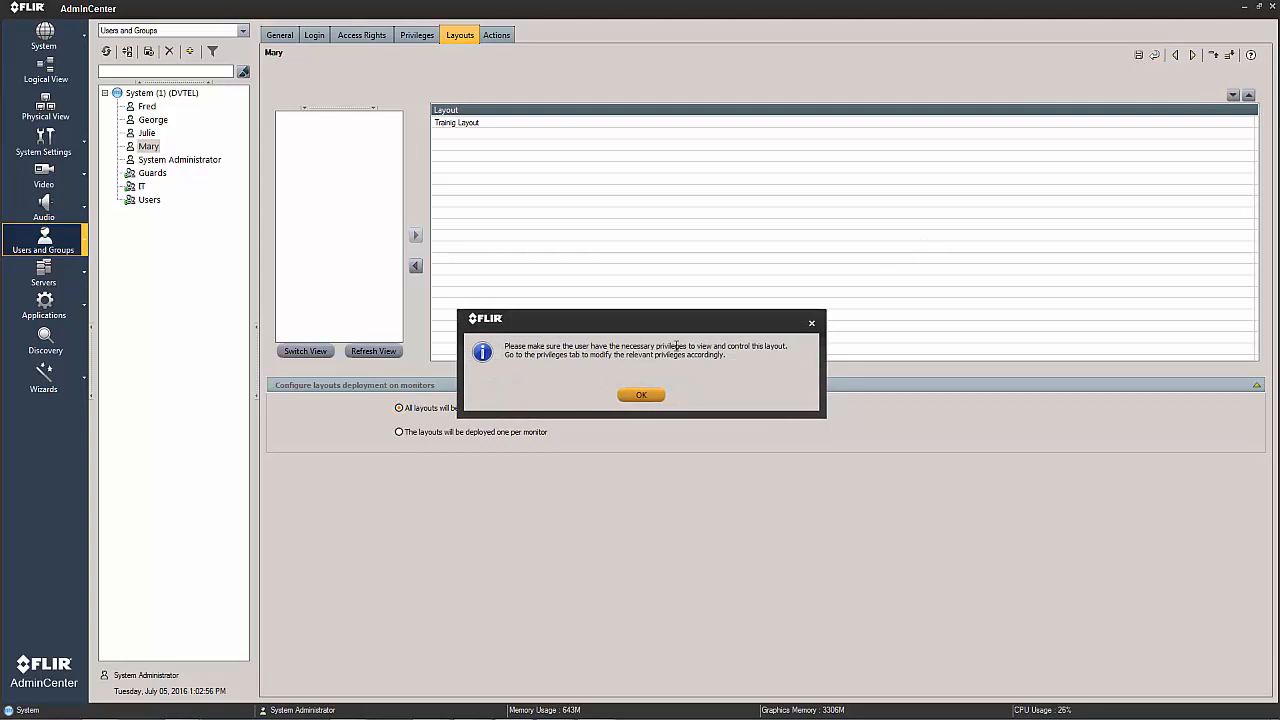
left_click_drag(670, 325, 729, 78)
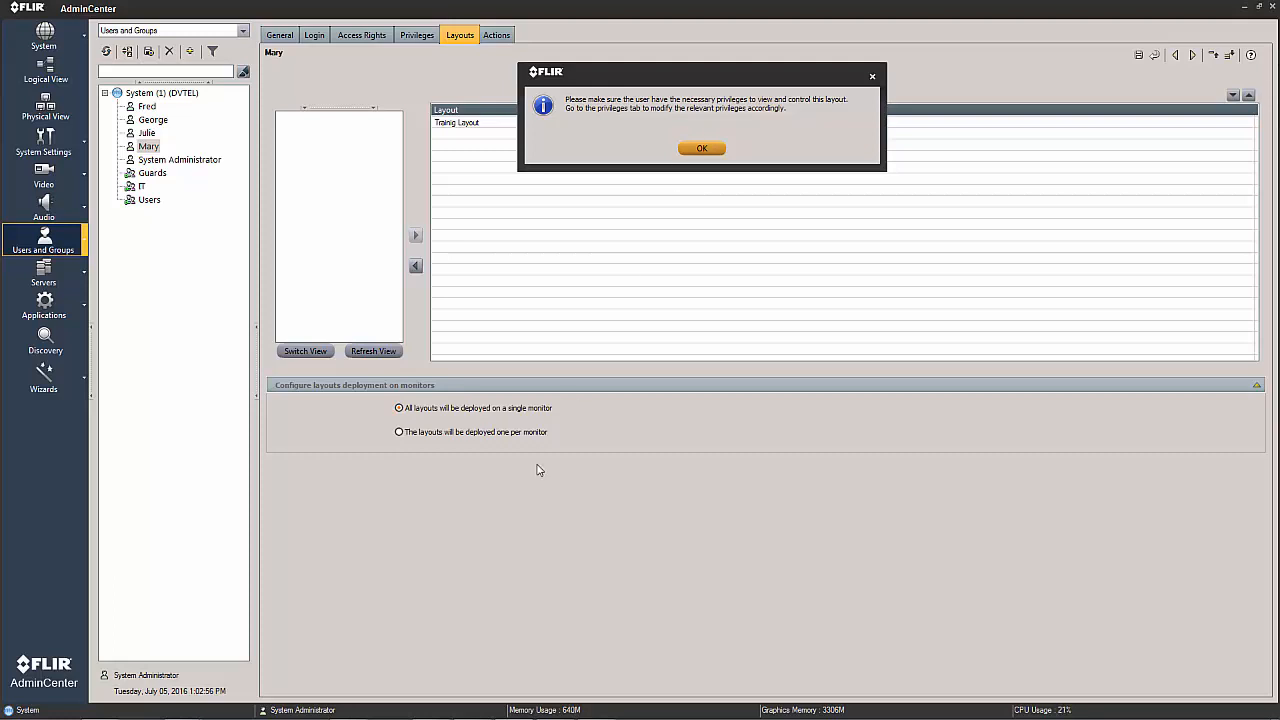
left_click(703, 149)
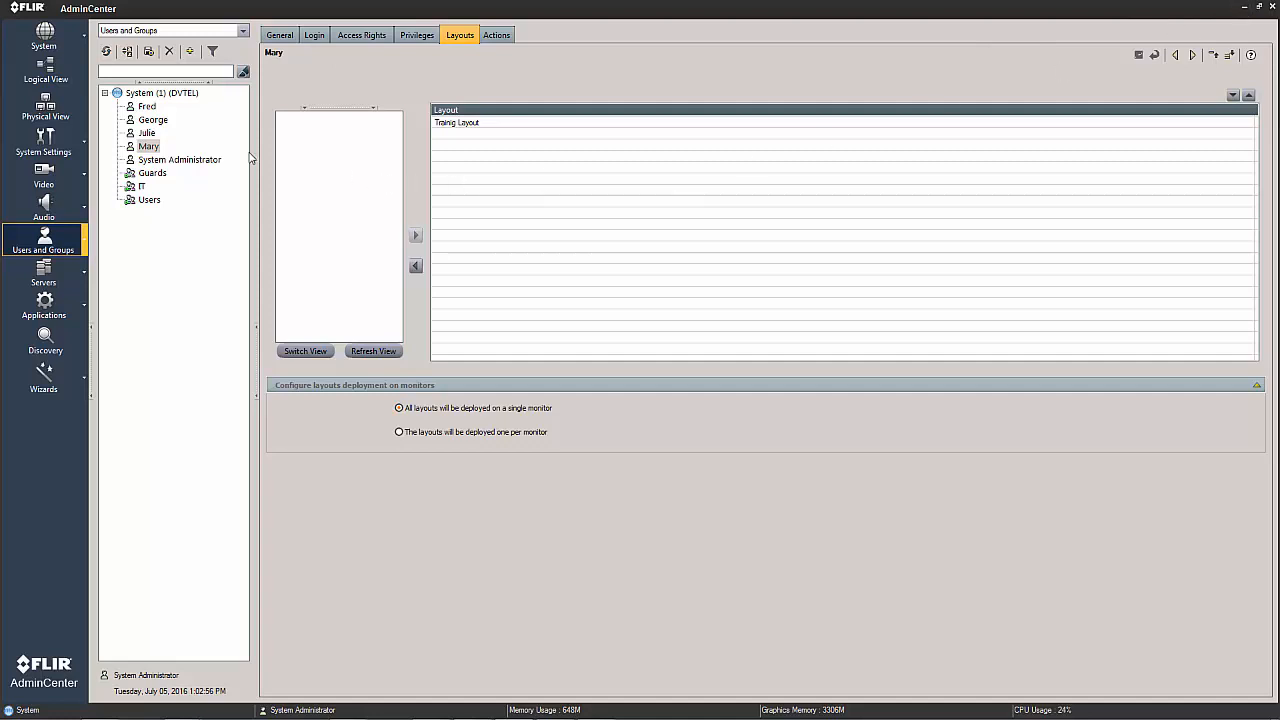
Minimize AdminCenter, bring up the running ControlCenter session and close it.
left_click(1245, 8)
mouse_move(525, 716)
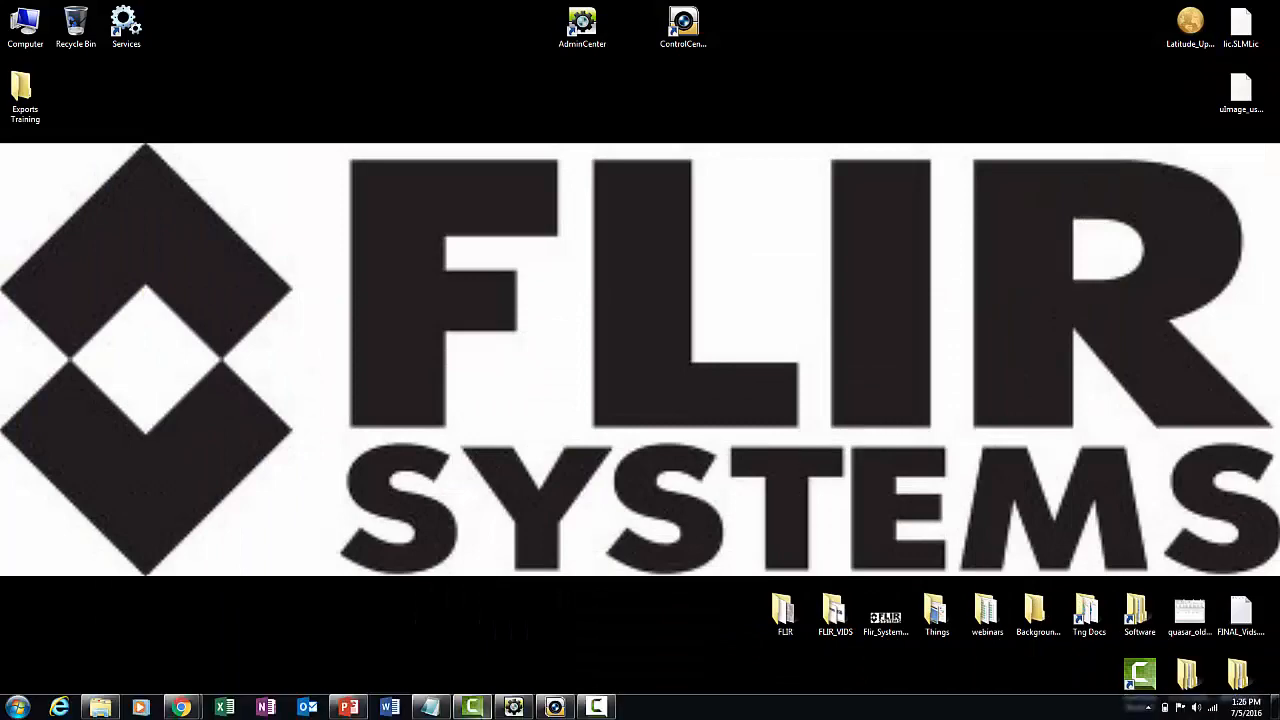
left_click(547, 710)
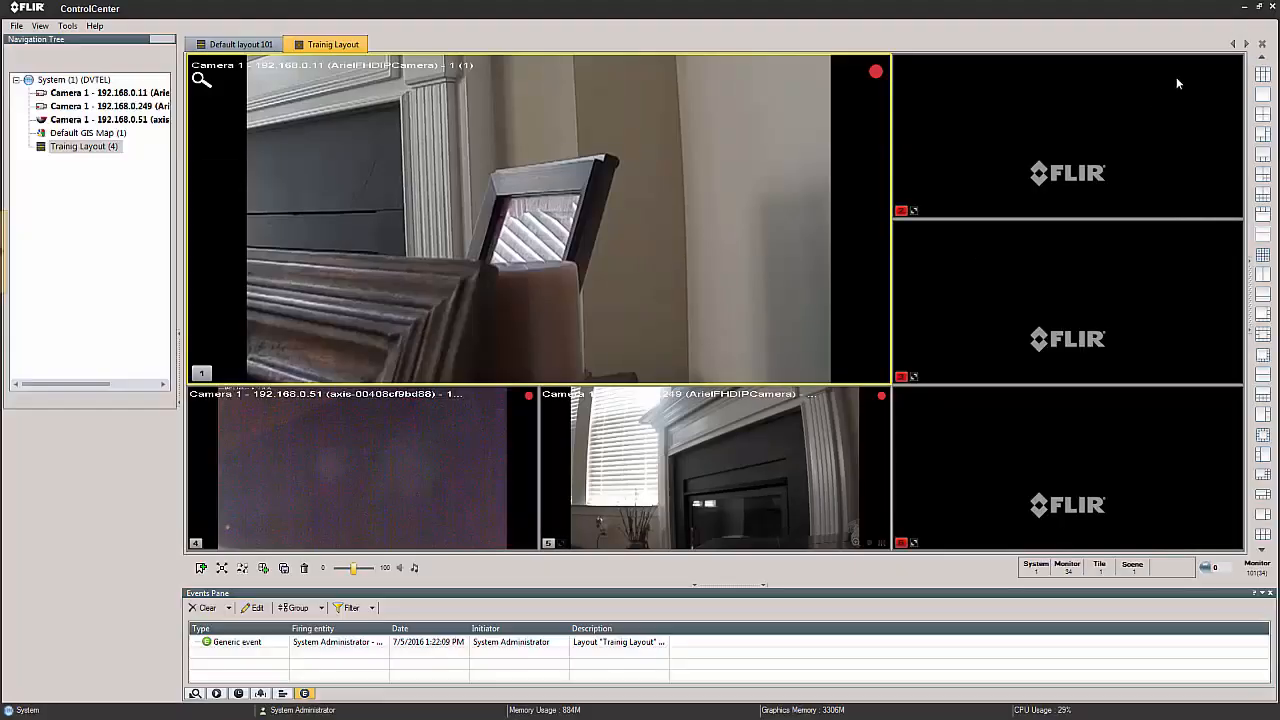
left_click(1245, 8)
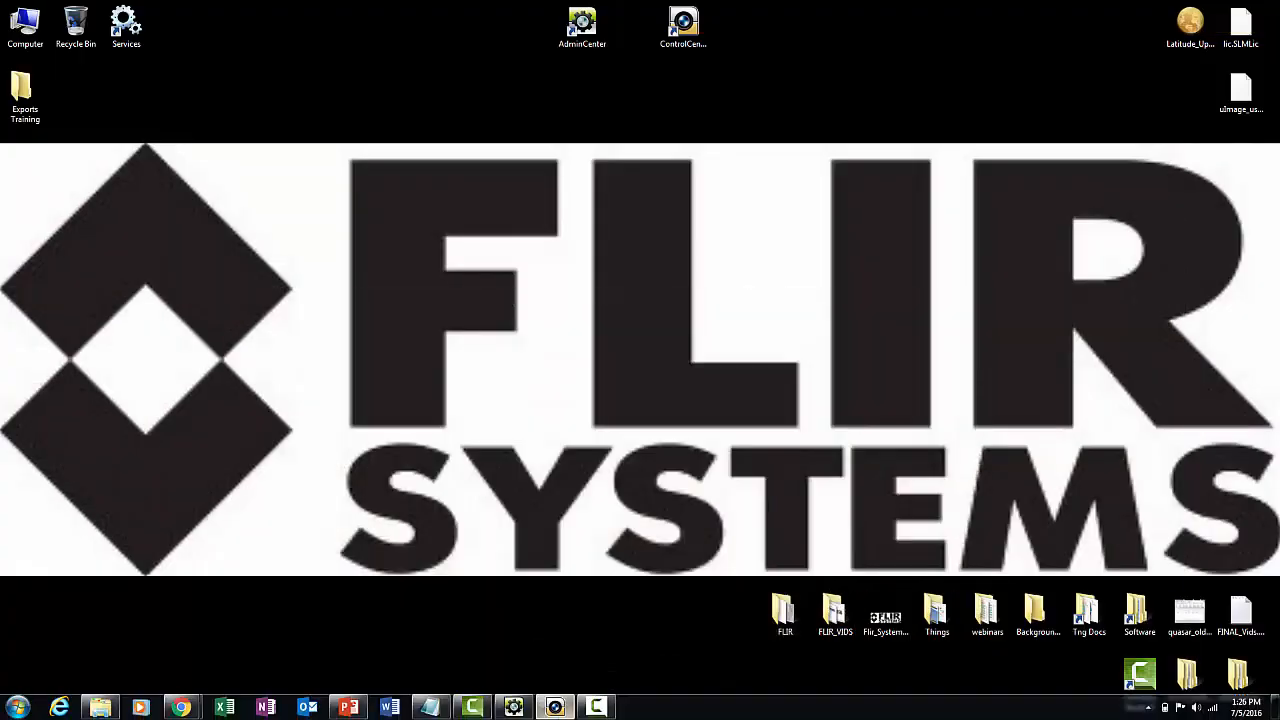
mouse_move(513, 710)
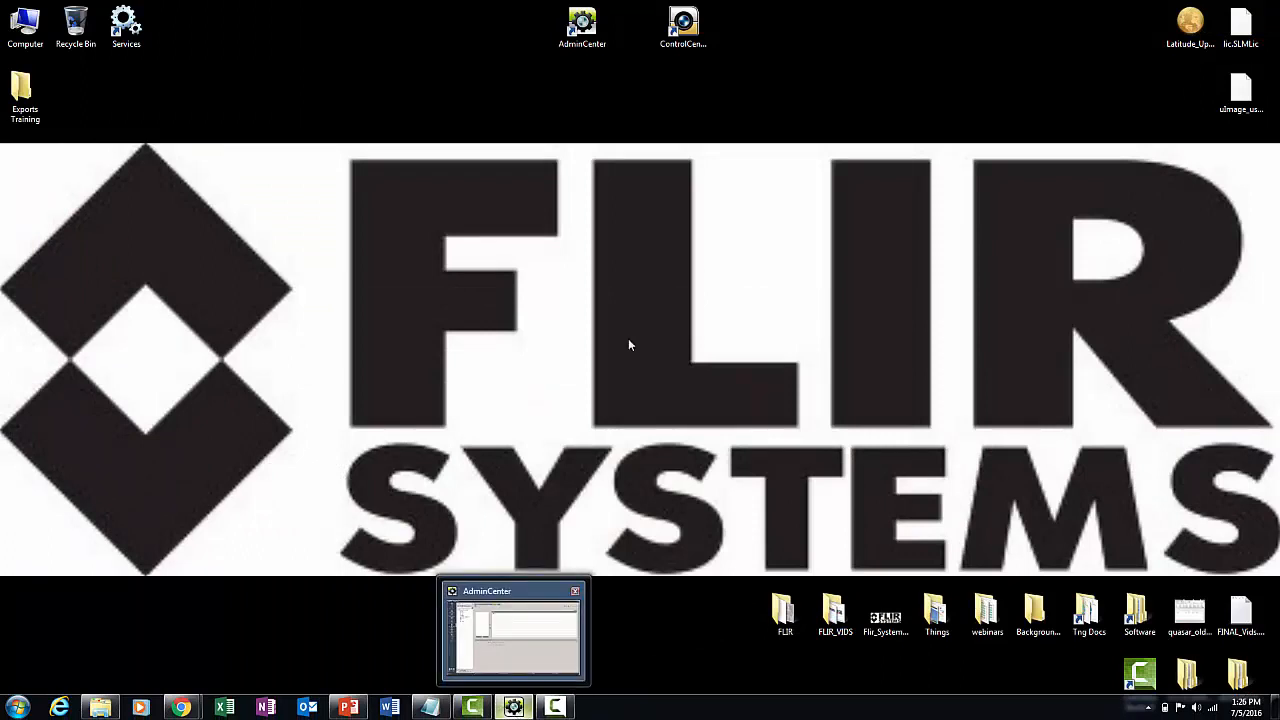
Launch ControlCenter again and log in to the System directory with the guard user's username.
double_click(683, 28)
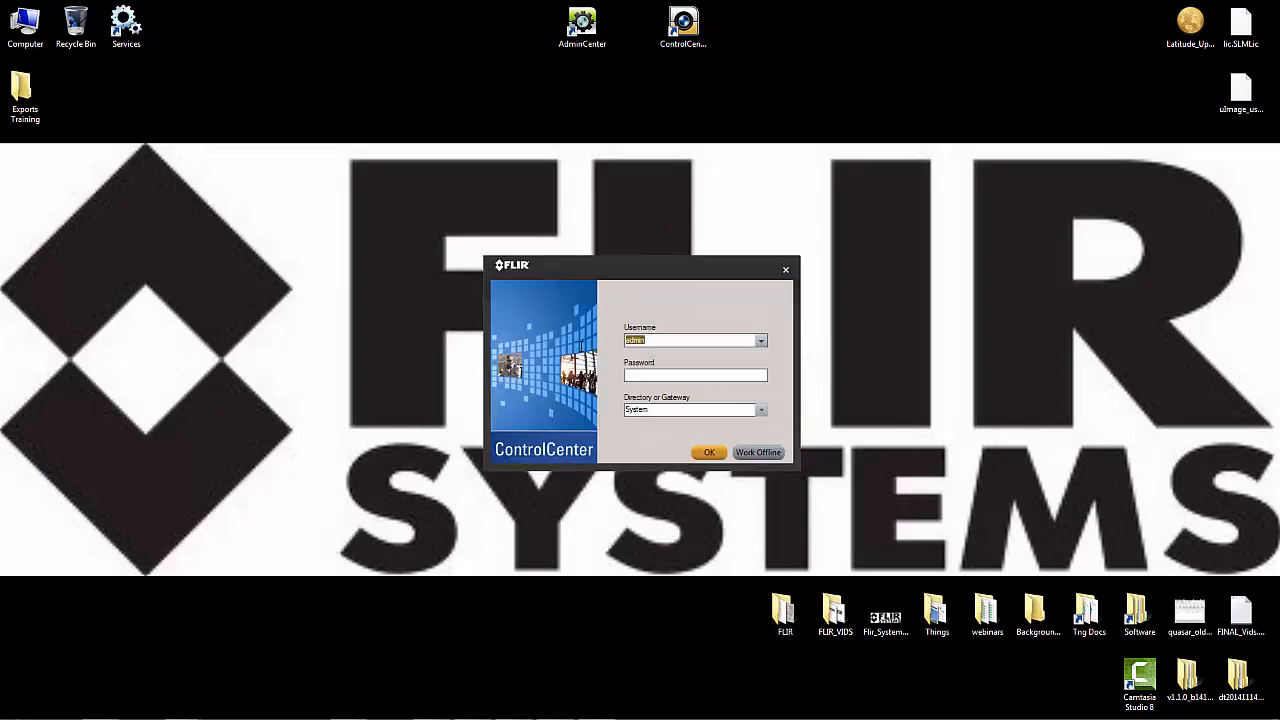
type("Mary")
left_click(709, 452)
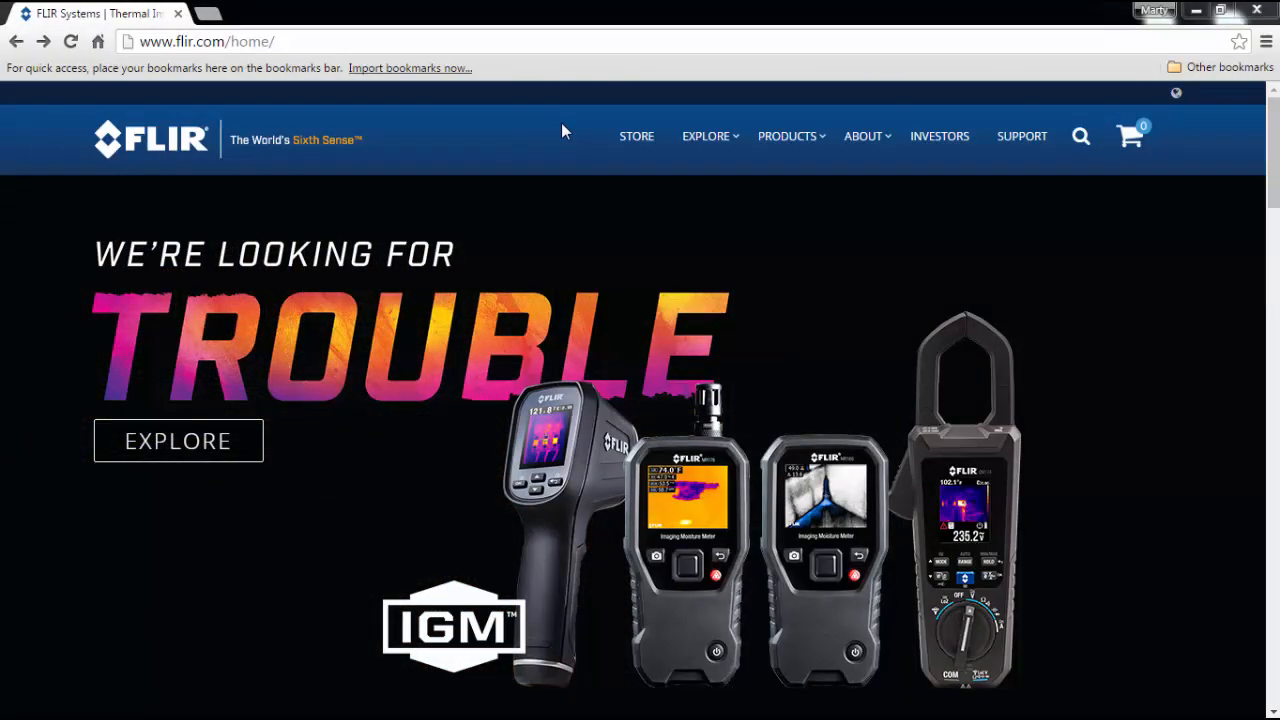
On the flir.com site in the web browser, go to the Security product section and open its Training support page.
left_click(210, 42)
mouse_move(767, 148)
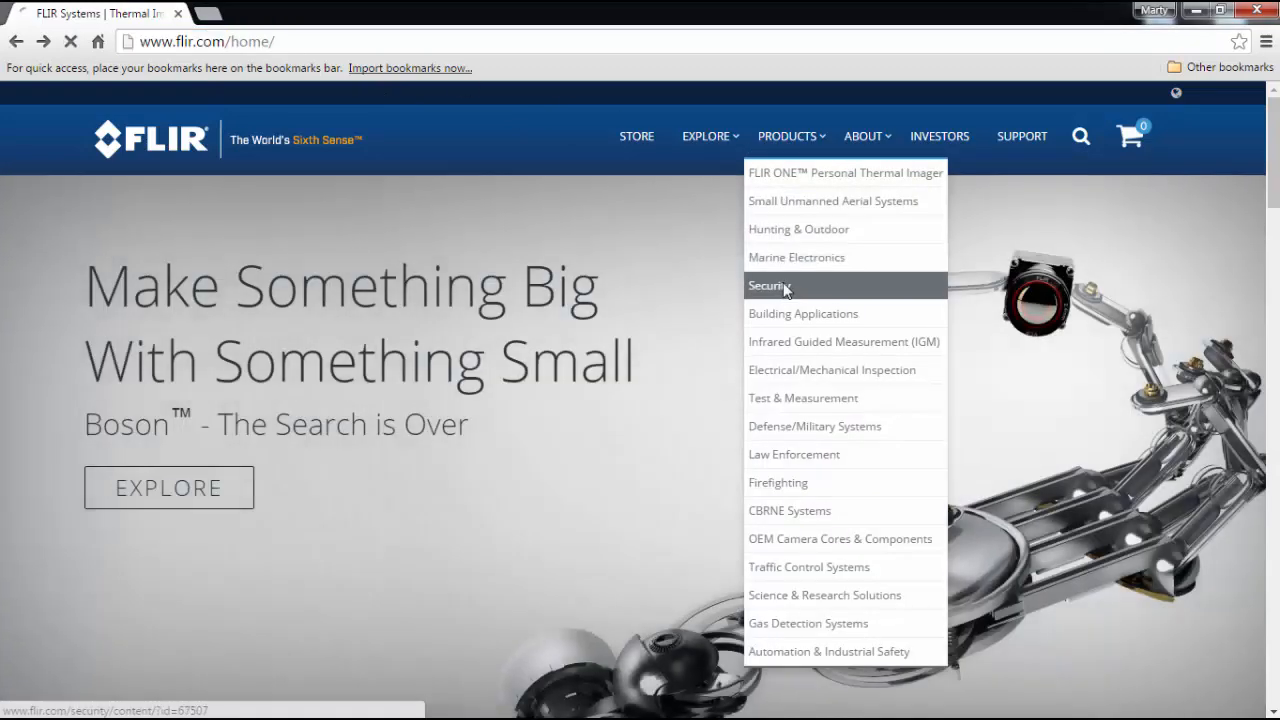
left_click(785, 288)
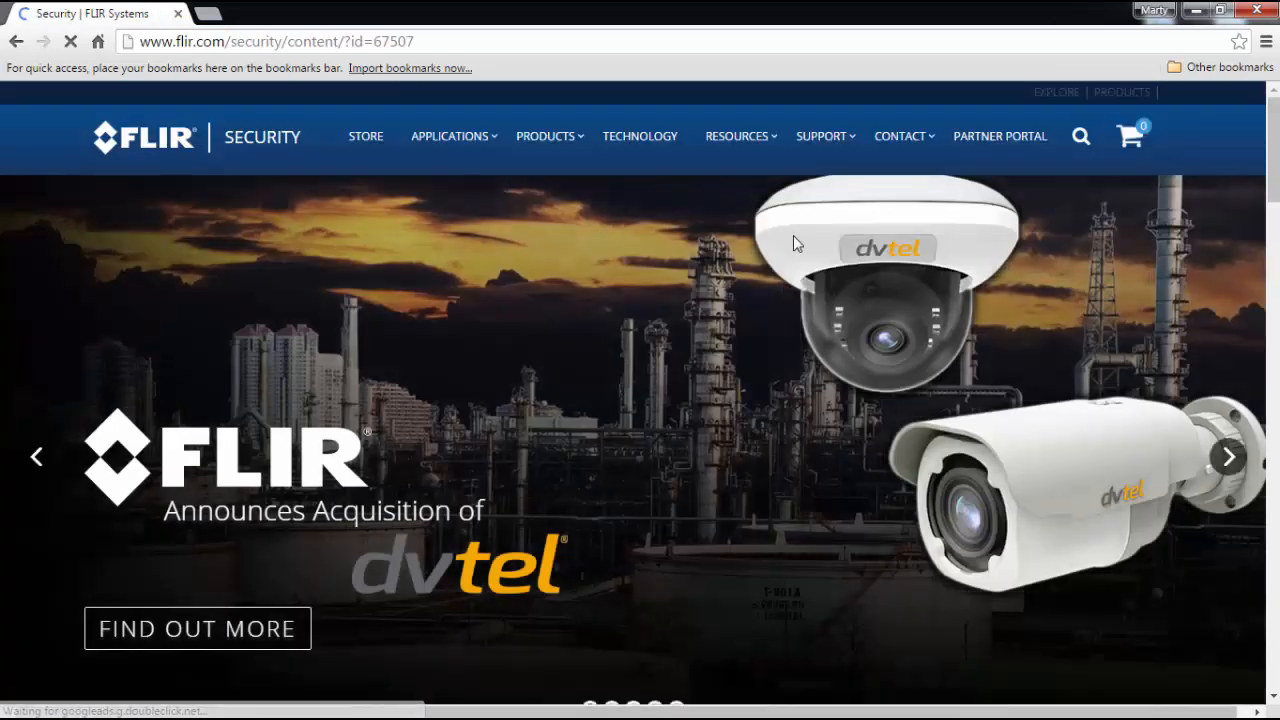
mouse_move(821, 149)
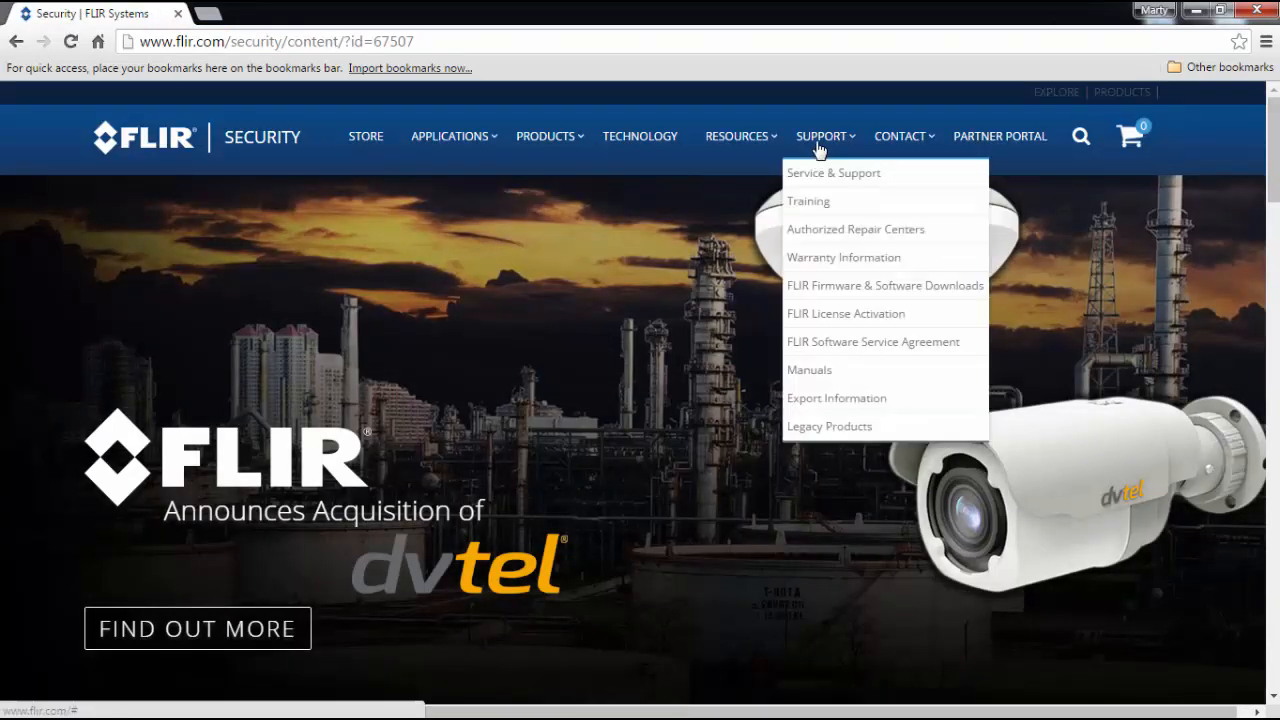
left_click(821, 204)
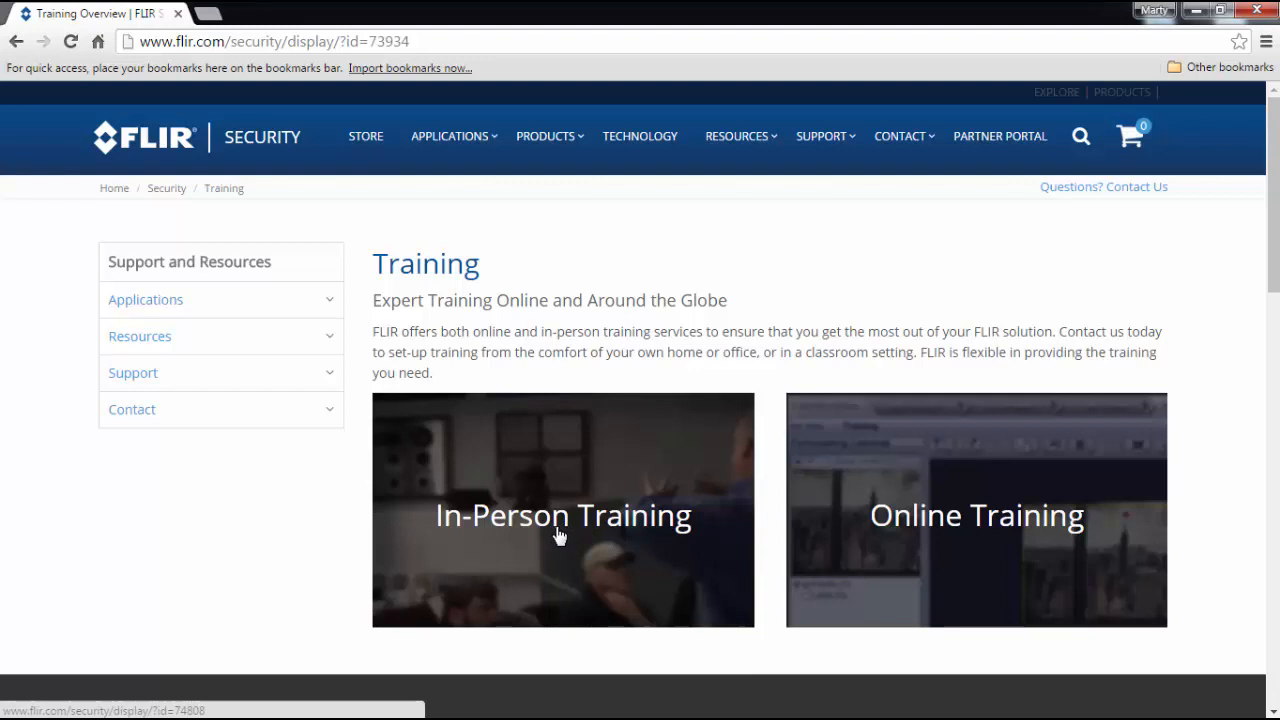
Open the Online Training page and look through its upcoming and recorded security webinars.
left_click(951, 525)
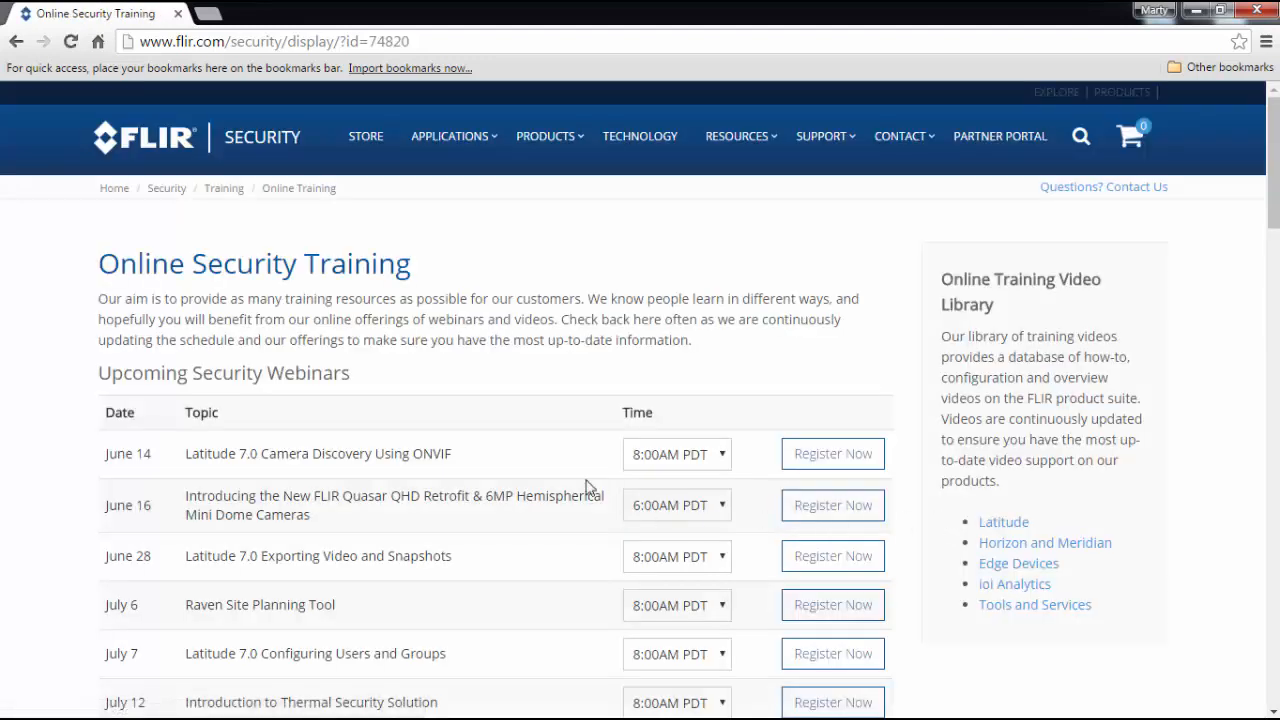
scroll(408, 358, "down", 3)
scroll(408, 358, "down", 3)
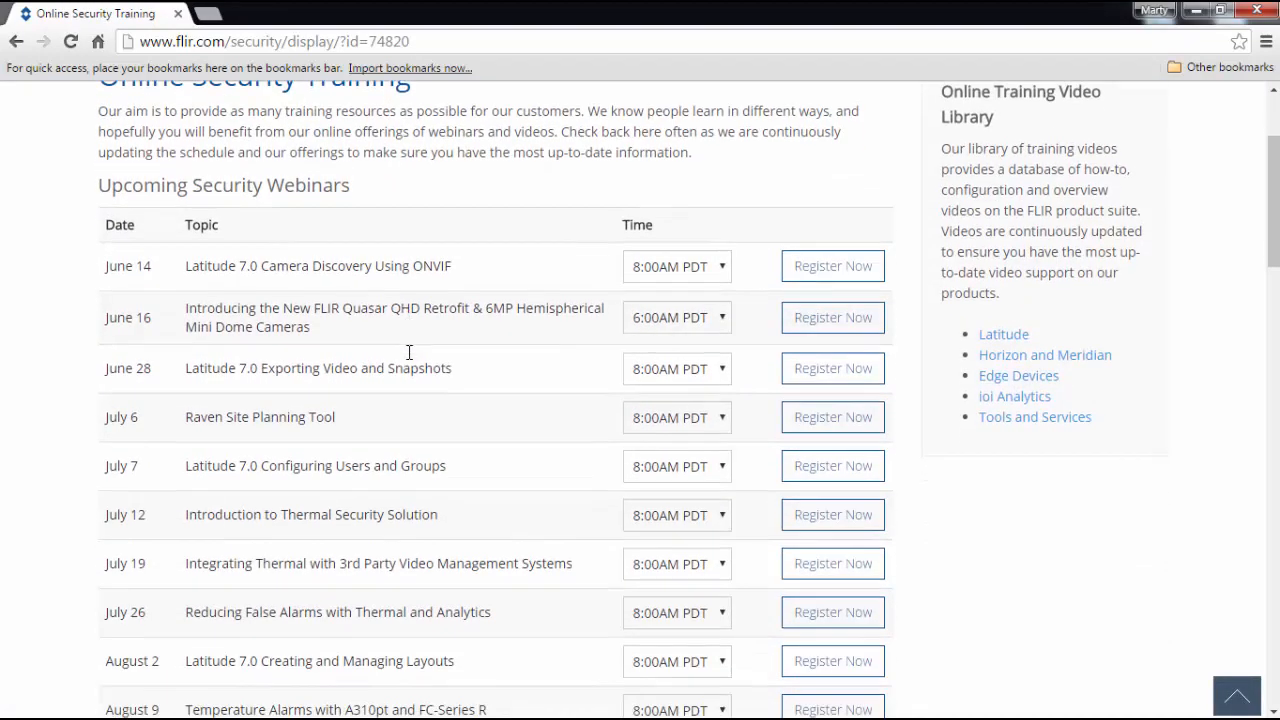
scroll(408, 358, "down", 5)
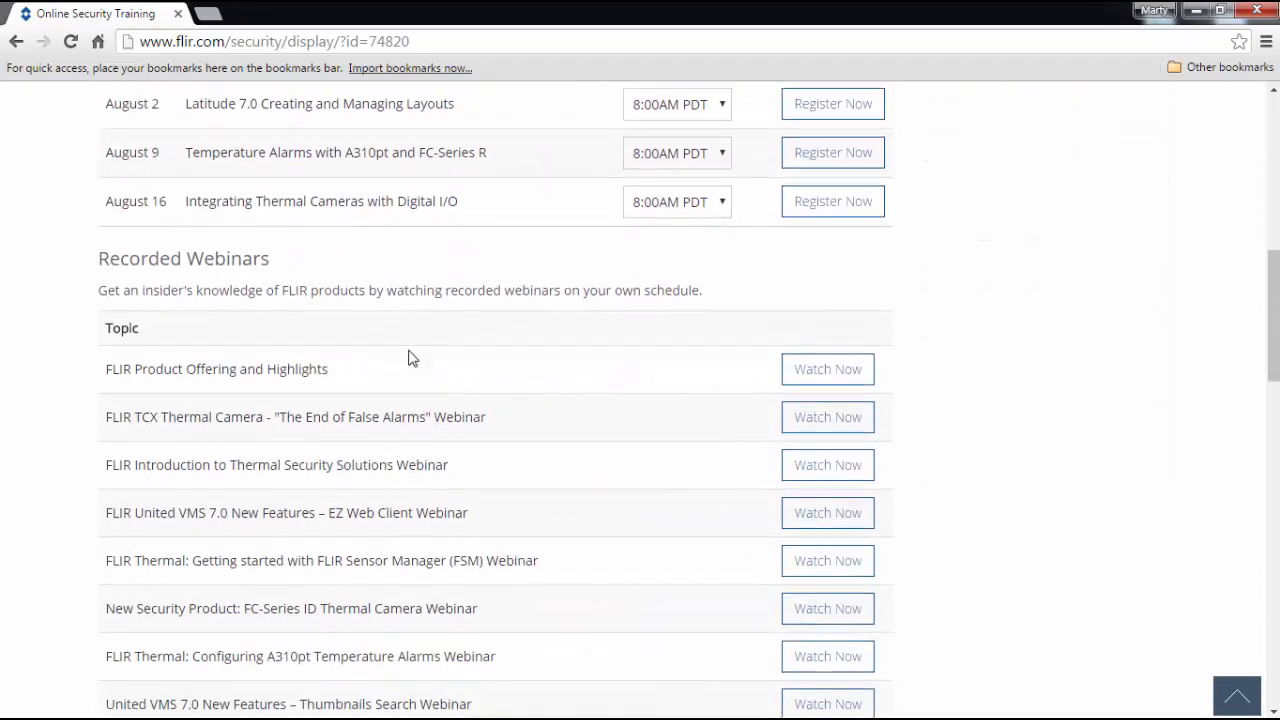
scroll(409, 354, "down", 2)
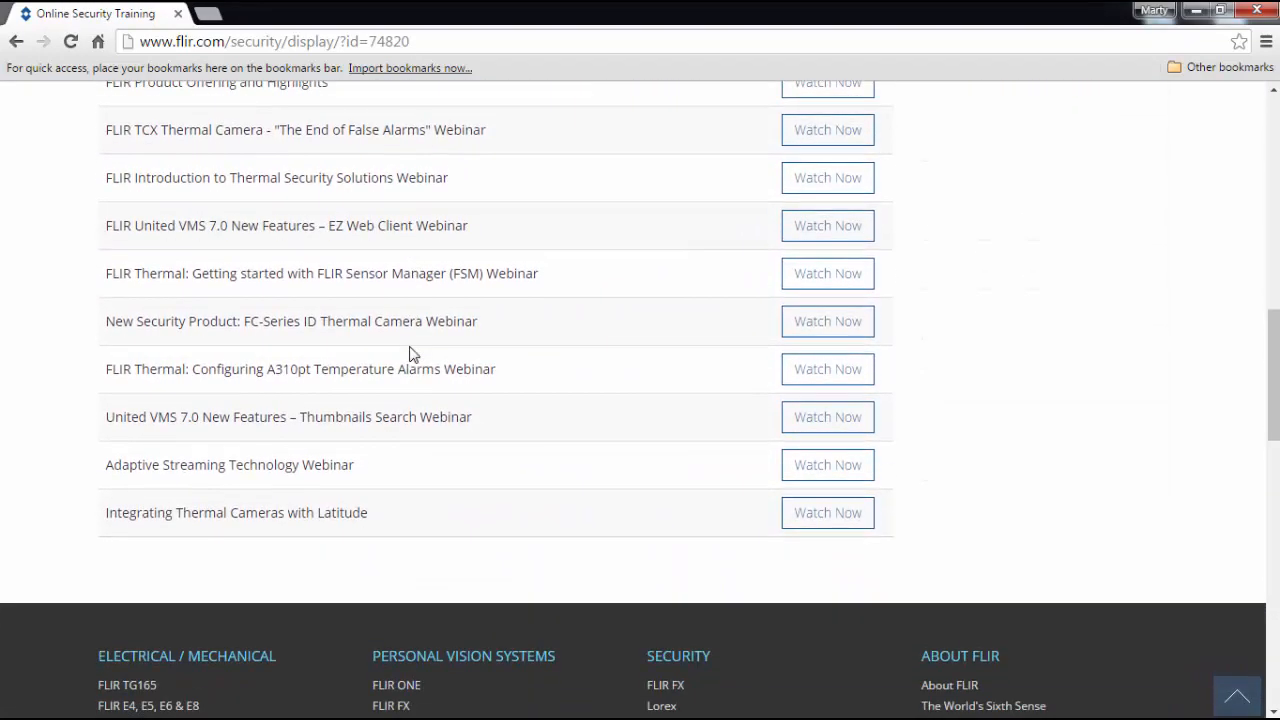
scroll(409, 354, "up", 10)
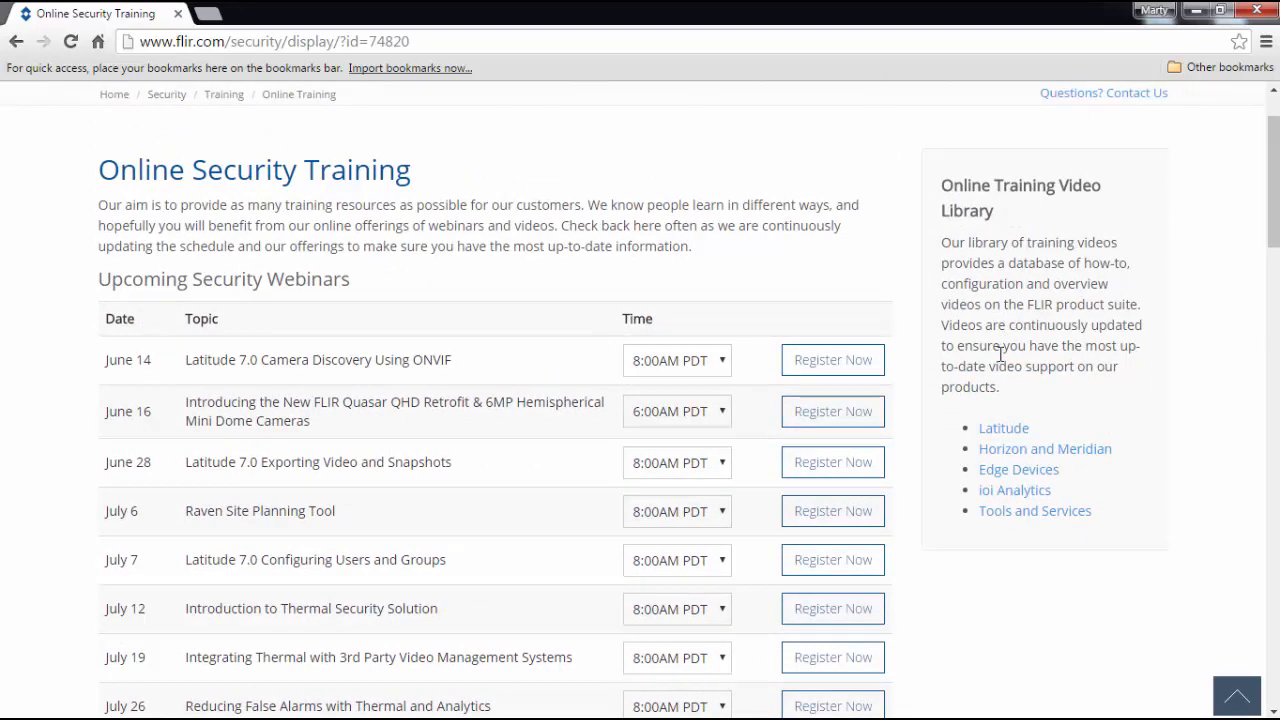
Open the Latitude section of the Online Training Video Library and browse its training videos.
left_click(1003, 434)
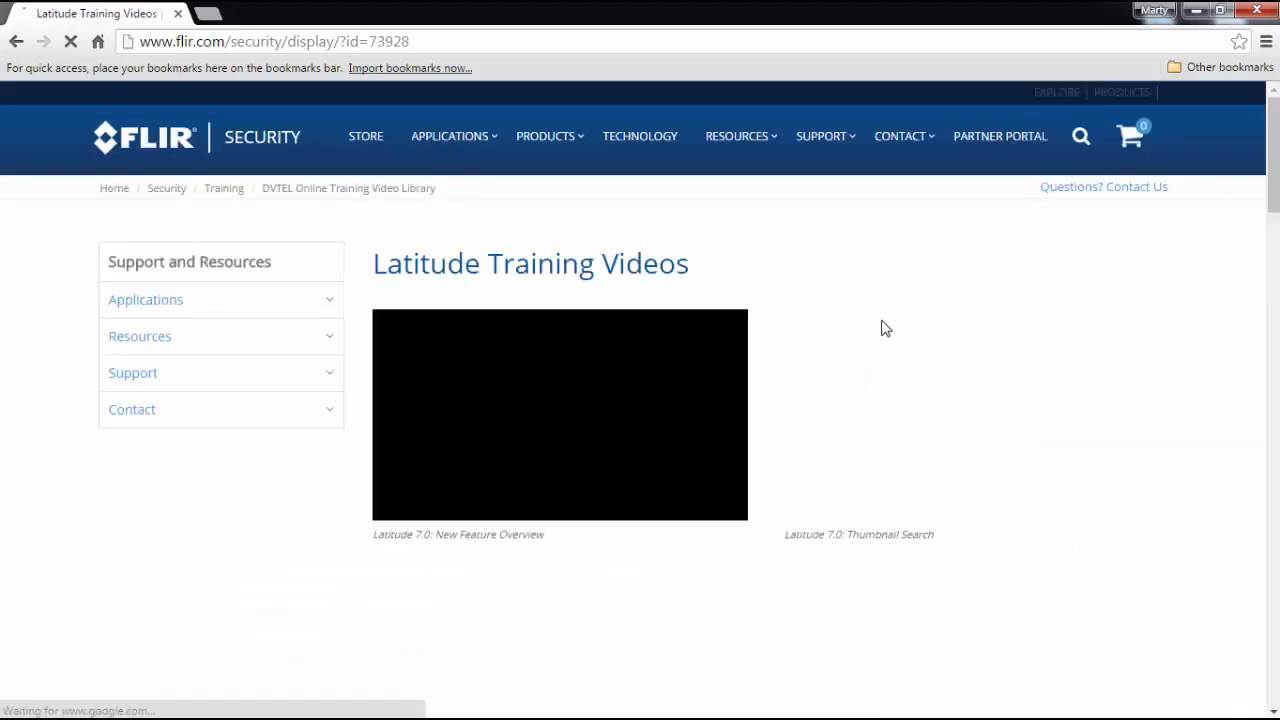
scroll(1146, 429, "down", 1)
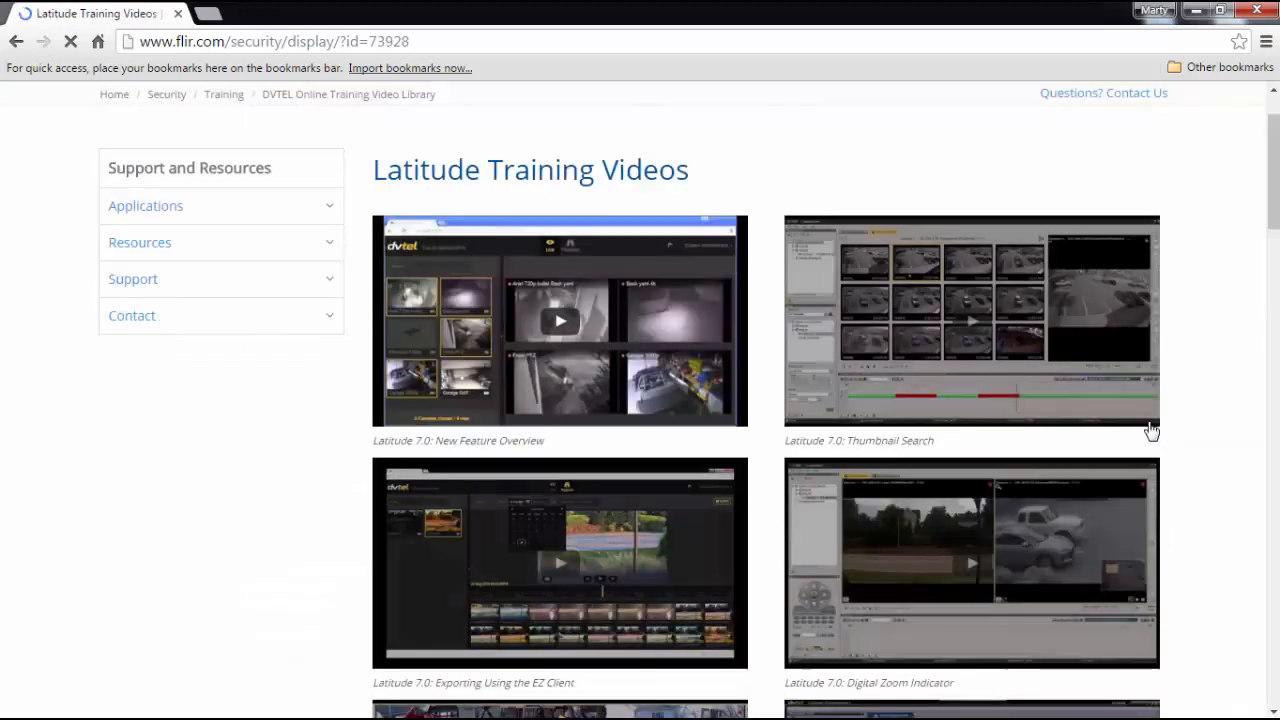
scroll(1180, 402, "down", 3)
scroll(1178, 401, "down", 6)
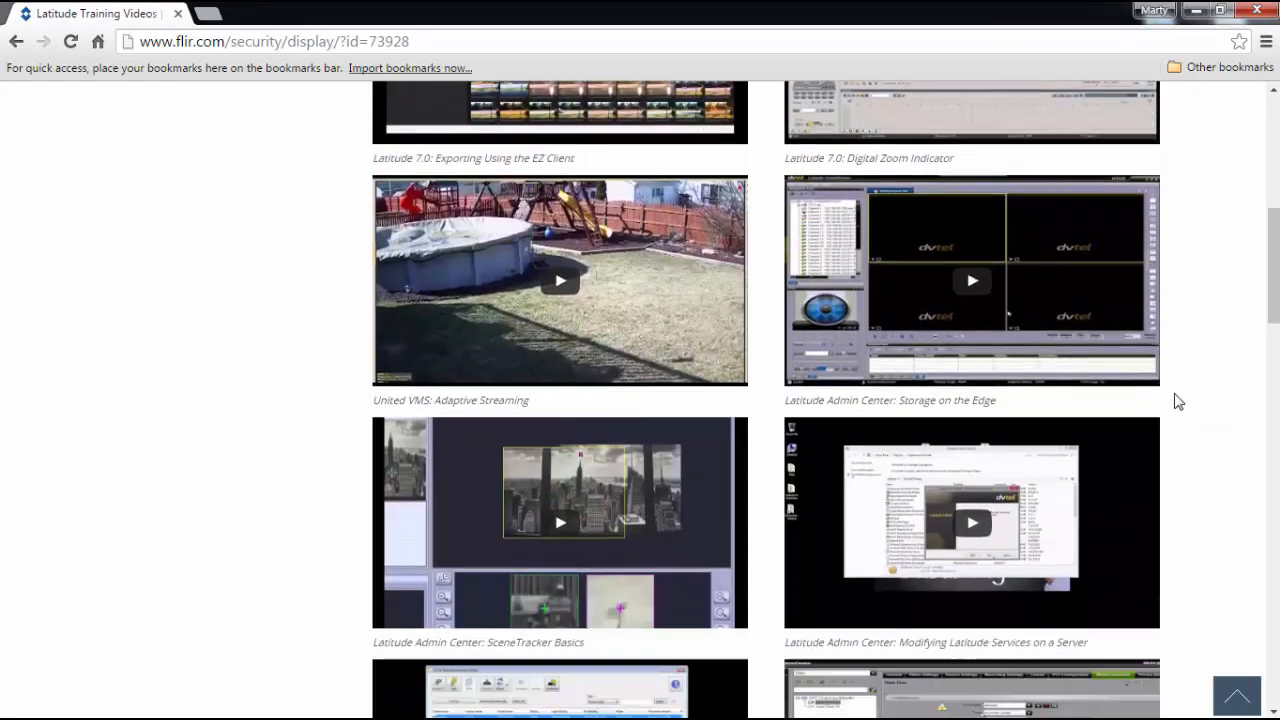
scroll(1177, 391, "up", 10)
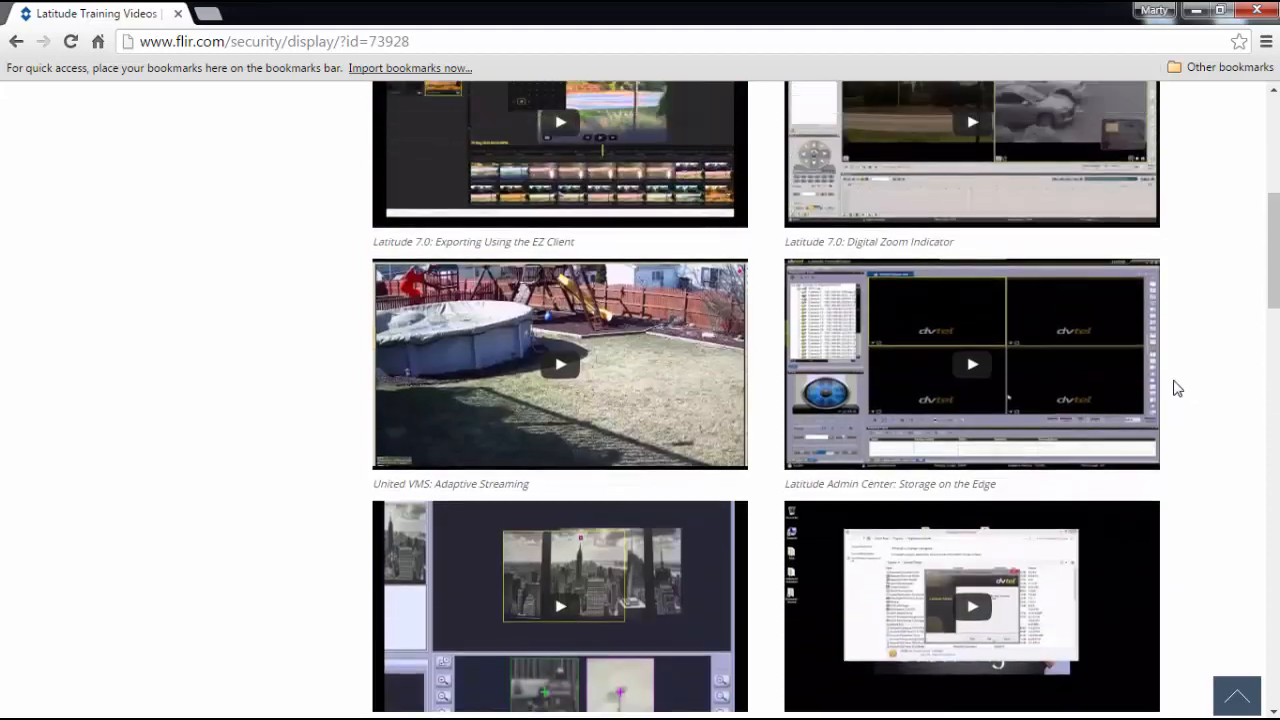